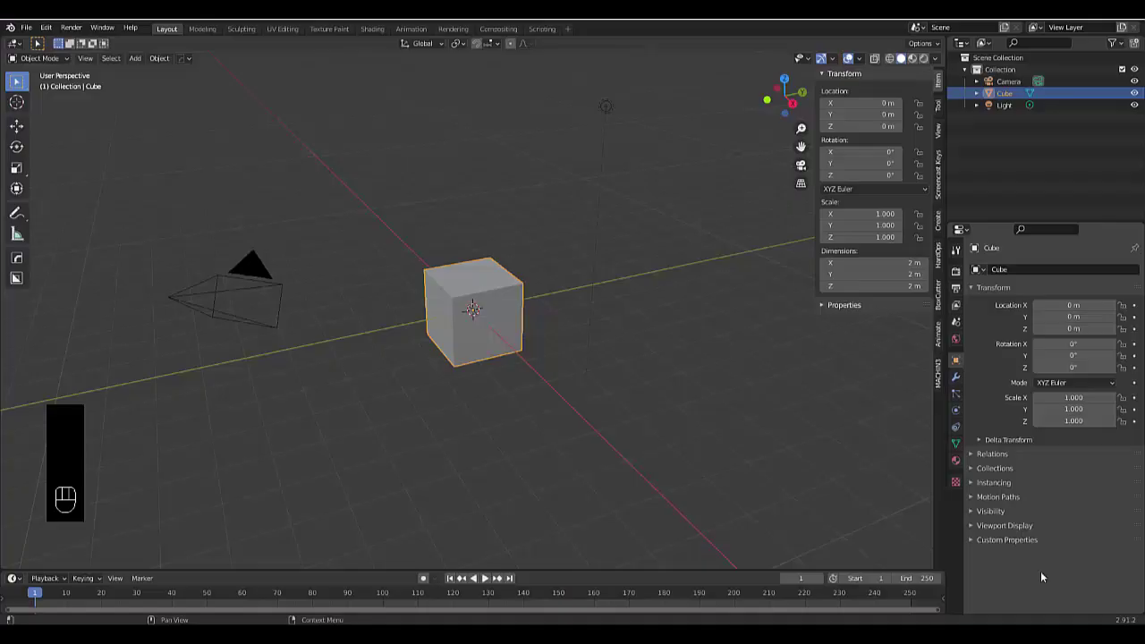
Step: Scale the cube by 5 in X and Y only, flattening it into a 10 m × 10 m × 2 m slab
{"action": "left_click", "coordinate": [497, 420]}
{"action": "left_click", "coordinate": [460, 336]}
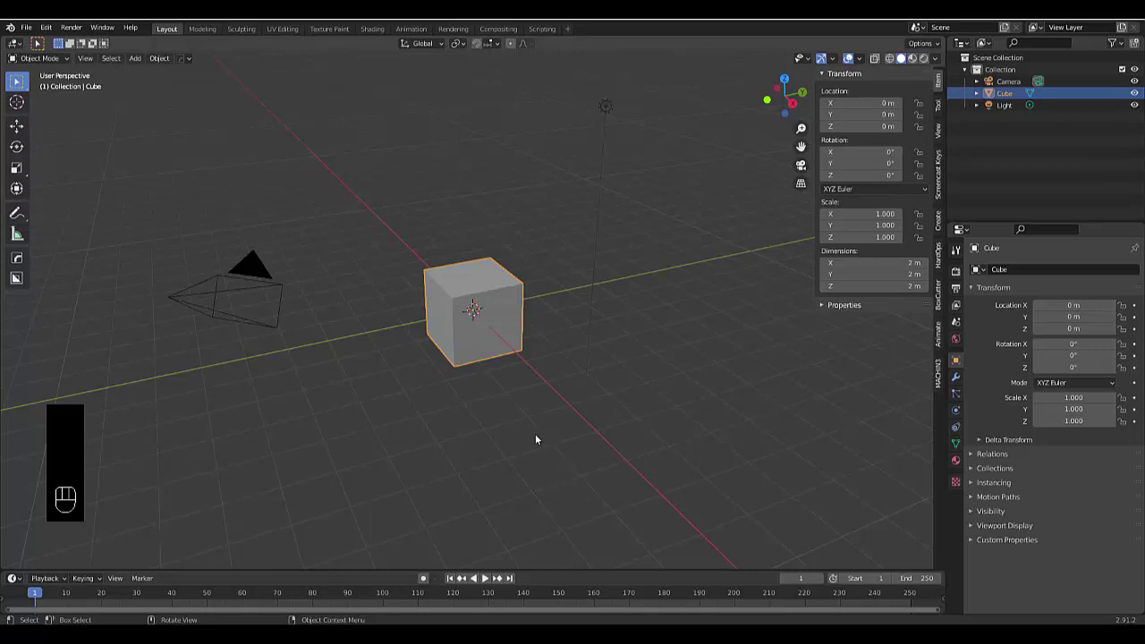
{"action": "key", "text": "s"}
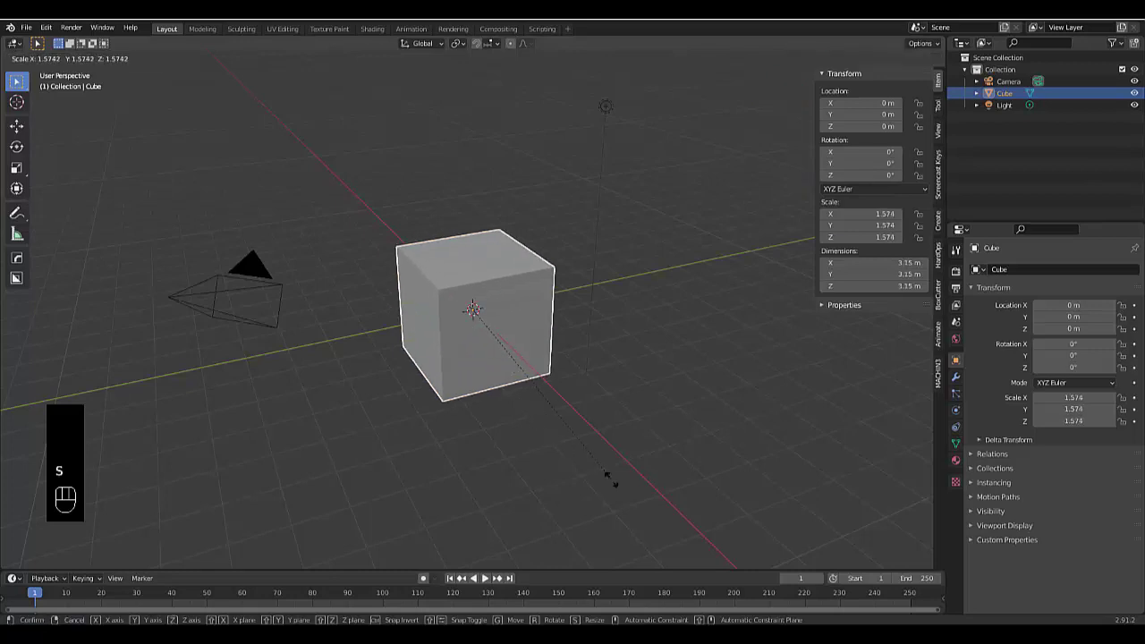
{"action": "key", "text": "shift+z"}
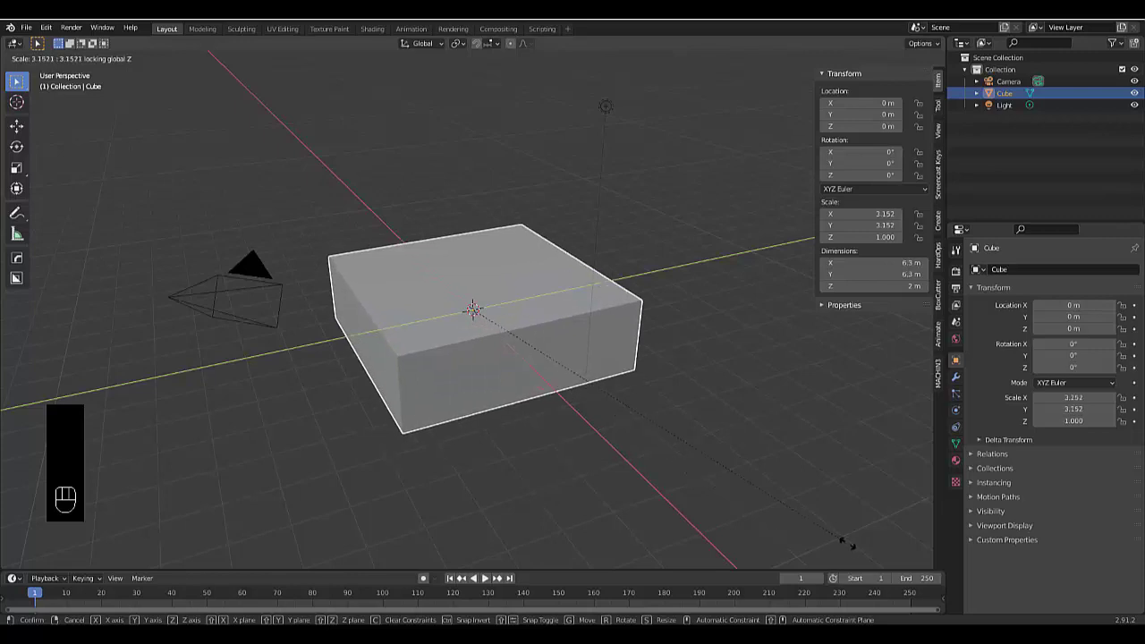
{"action": "key", "text": "5"}
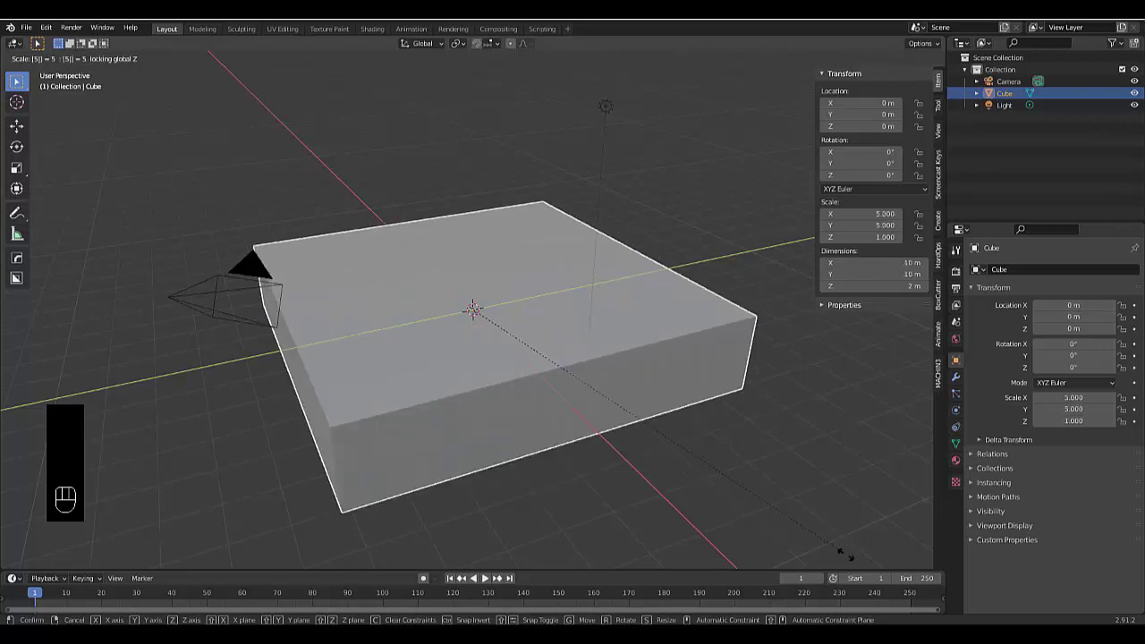
{"action": "key", "text": "Return"}
{"action": "scroll", "coordinate": [592, 499], "scroll_direction": "down", "scroll_amount": 3}
{"action": "scroll", "coordinate": [580, 495], "scroll_direction": "up", "scroll_amount": 3}
{"action": "middle_click_drag", "start_coordinate": [579, 496], "coordinate": [593, 465]}
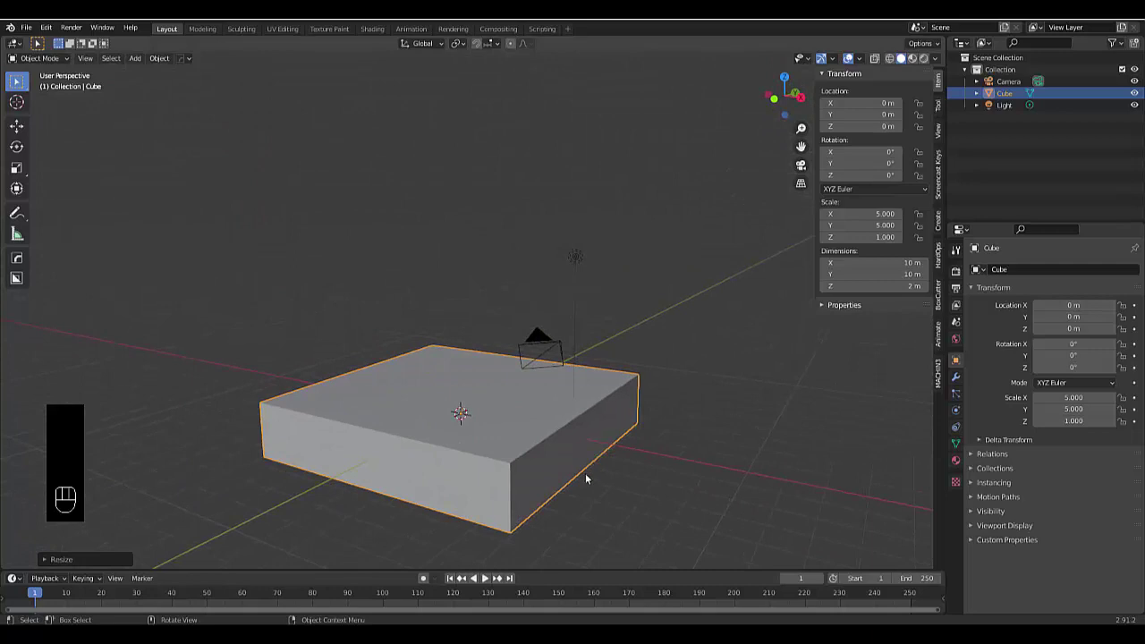
Step: Add a Subdivision Surface modifier to the slab
{"action": "left_click", "coordinate": [955, 377]}
{"action": "left_click", "coordinate": [1009, 270]}
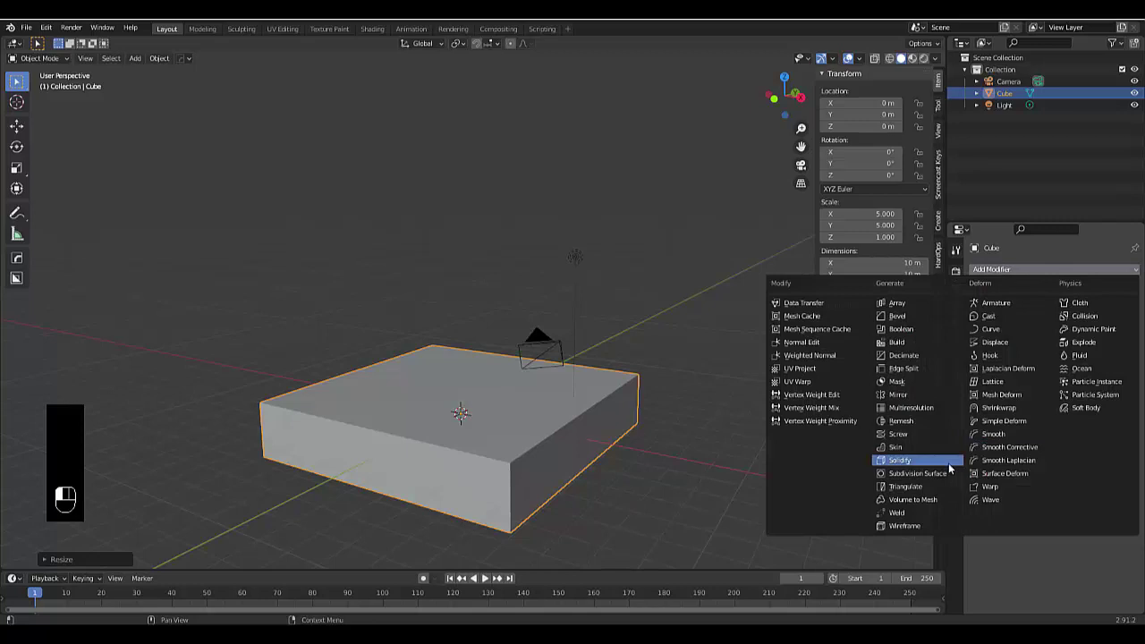
{"action": "left_click", "coordinate": [921, 473]}
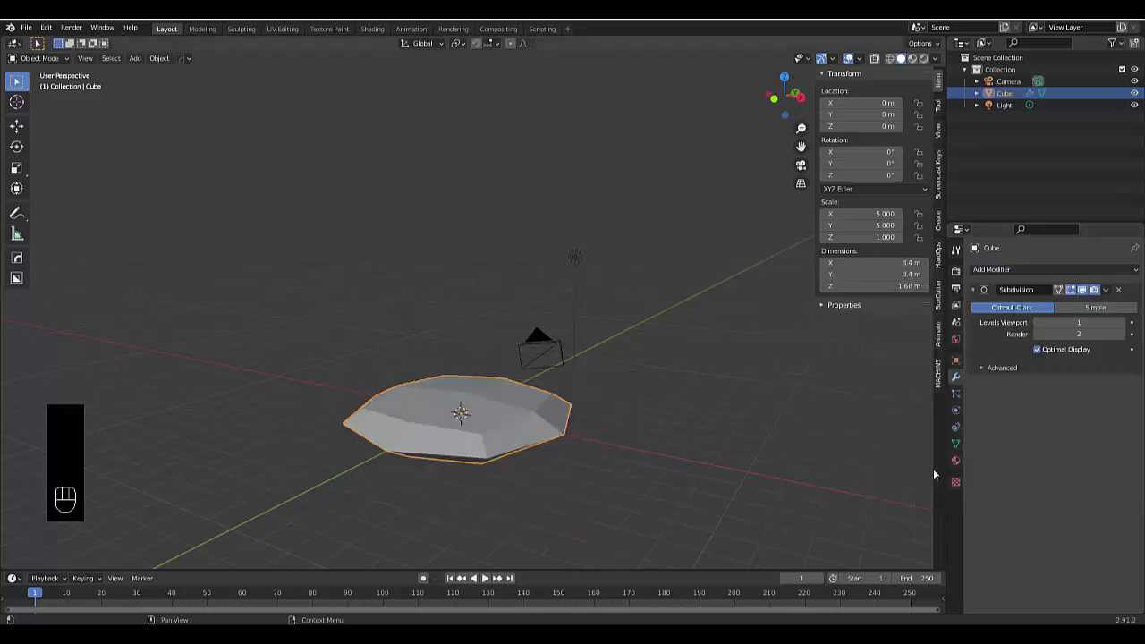
Step: Set the viewport and render subdivision levels to 4 and apply the modifier
{"action": "left_click", "coordinate": [1079, 322]}
{"action": "type", "text": "4"}
{"action": "key", "text": "Return"}
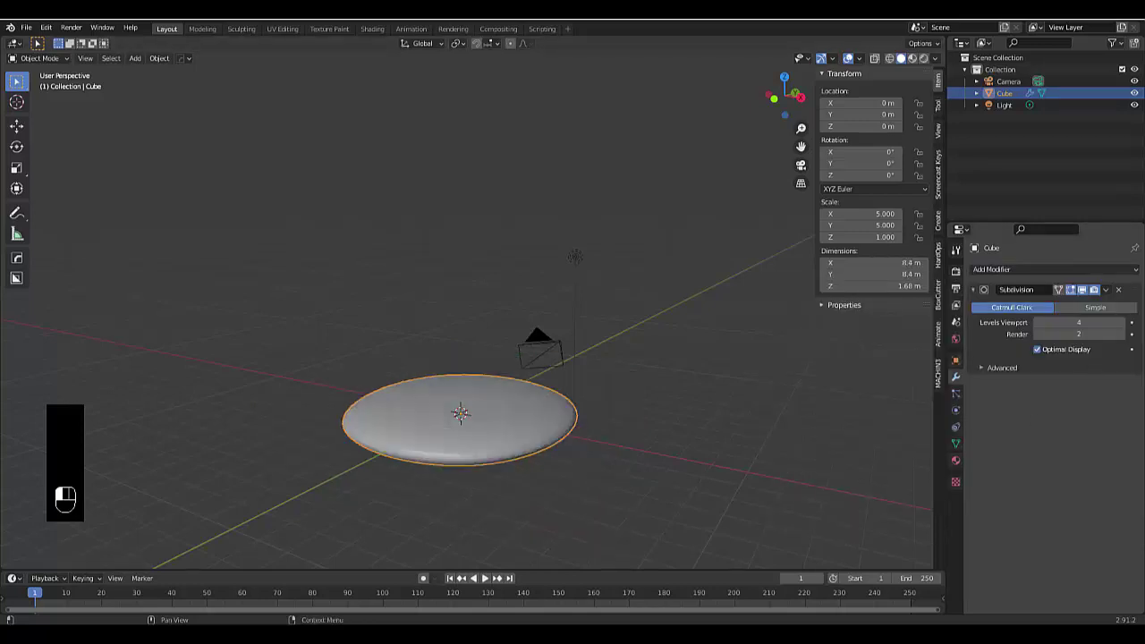
{"action": "left_click", "coordinate": [1079, 334]}
{"action": "type", "text": "4"}
{"action": "key", "text": "Return"}
{"action": "left_click", "coordinate": [1107, 290]}
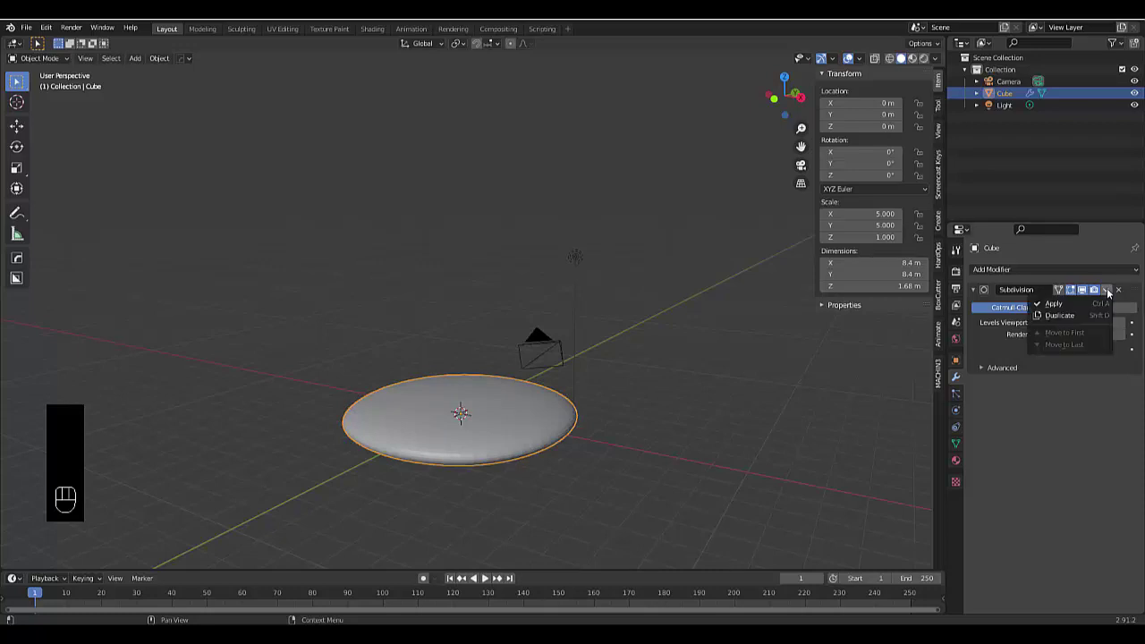
{"action": "left_click", "coordinate": [1091, 305]}
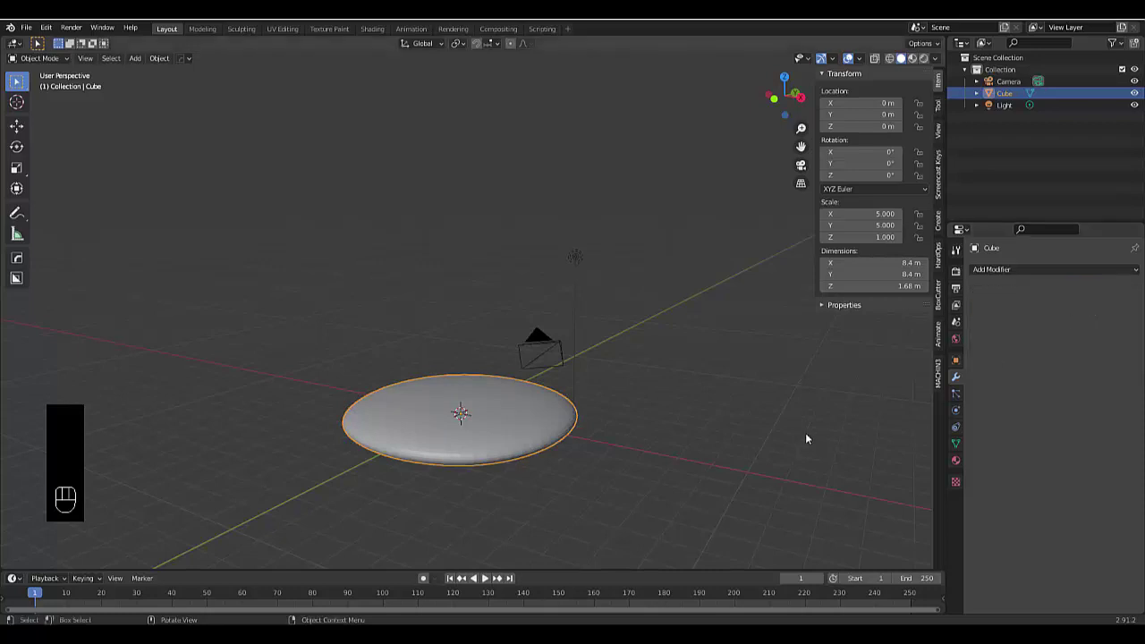
Step: Show the disc in wireframe shading with X-ray off, then enter Edit Mode
{"action": "right_click", "coordinate": [536, 421]}
{"action": "left_click", "coordinate": [890, 59]}
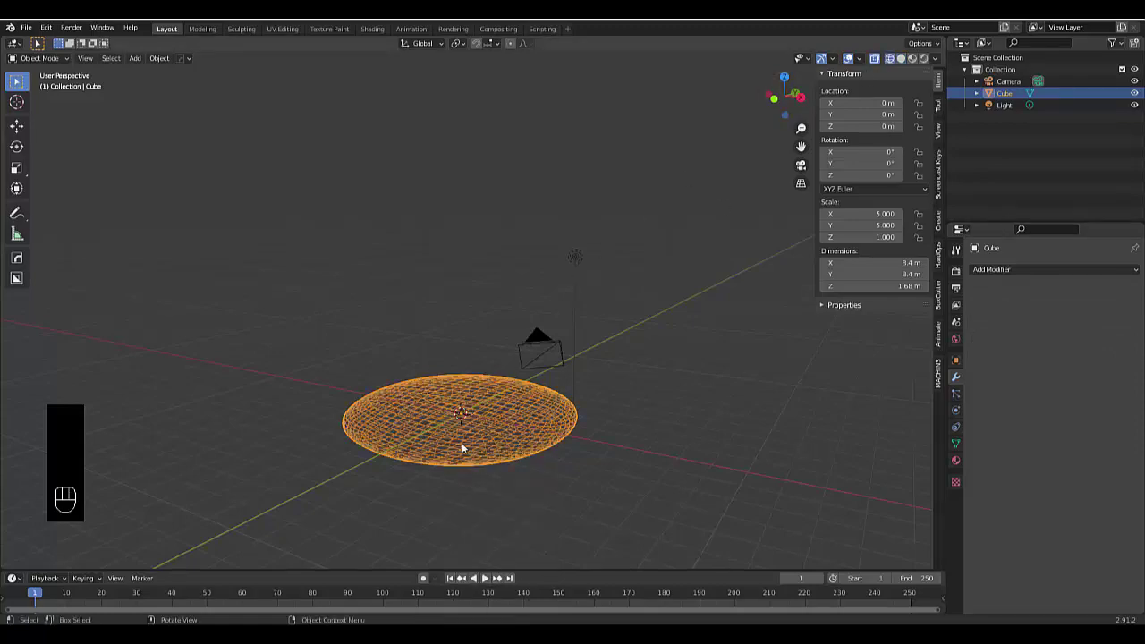
{"action": "scroll", "coordinate": [458, 468], "scroll_direction": "up", "scroll_amount": 3}
{"action": "scroll", "coordinate": [458, 467], "scroll_direction": "up", "scroll_amount": 2}
{"action": "middle_click_drag", "start_coordinate": [461, 470], "coordinate": [424, 477]}
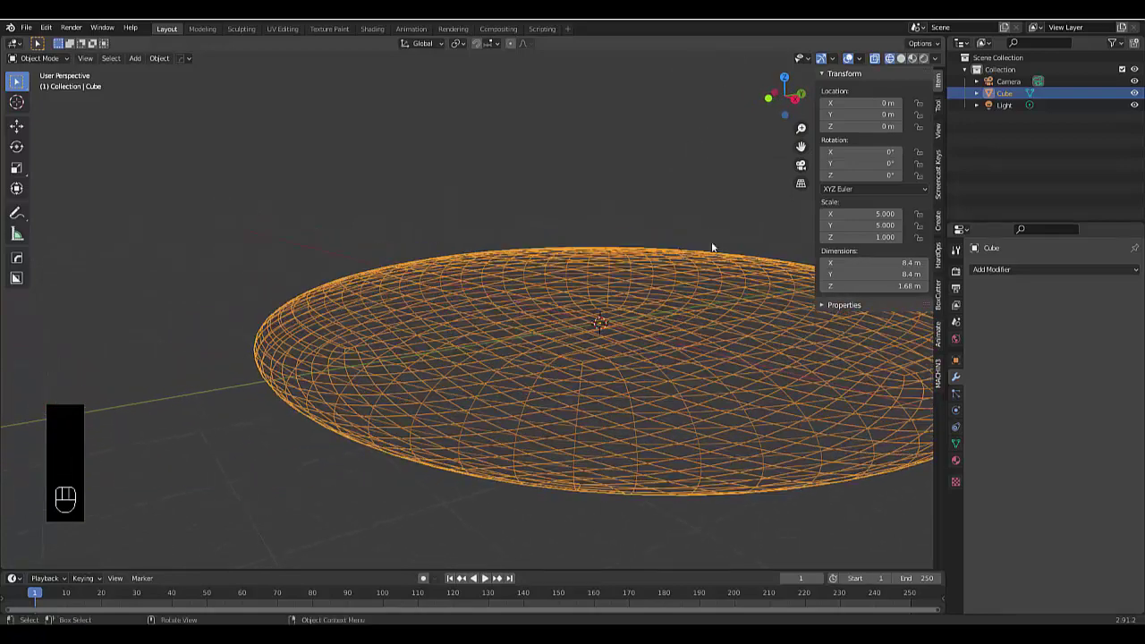
{"action": "left_click", "coordinate": [873, 60]}
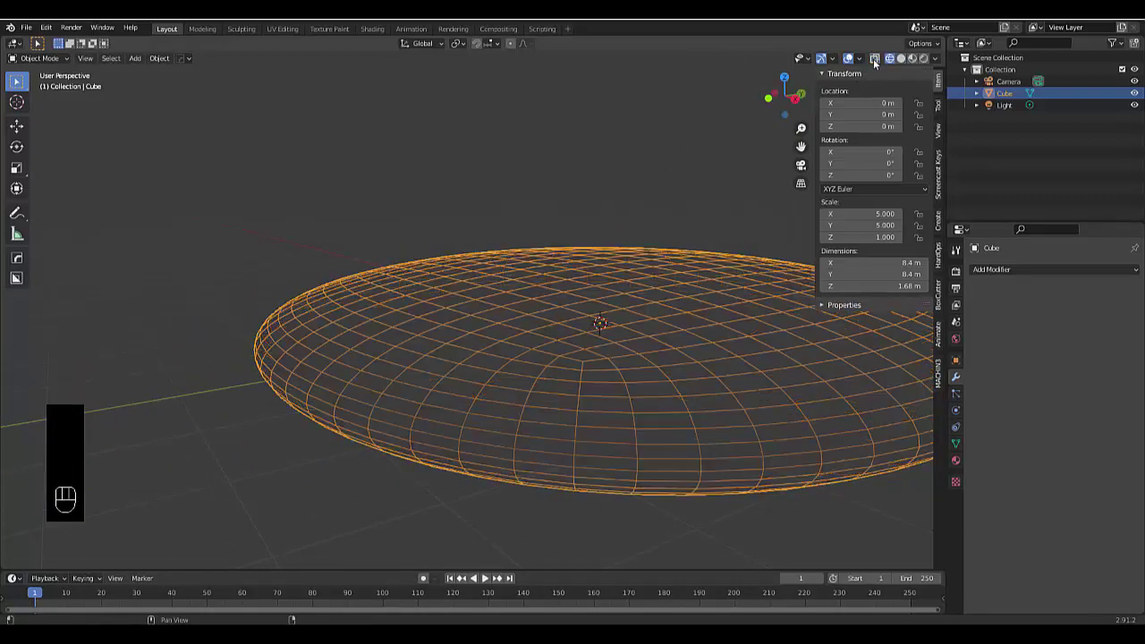
{"action": "middle_click_drag", "start_coordinate": [508, 429], "coordinate": [450, 467]}
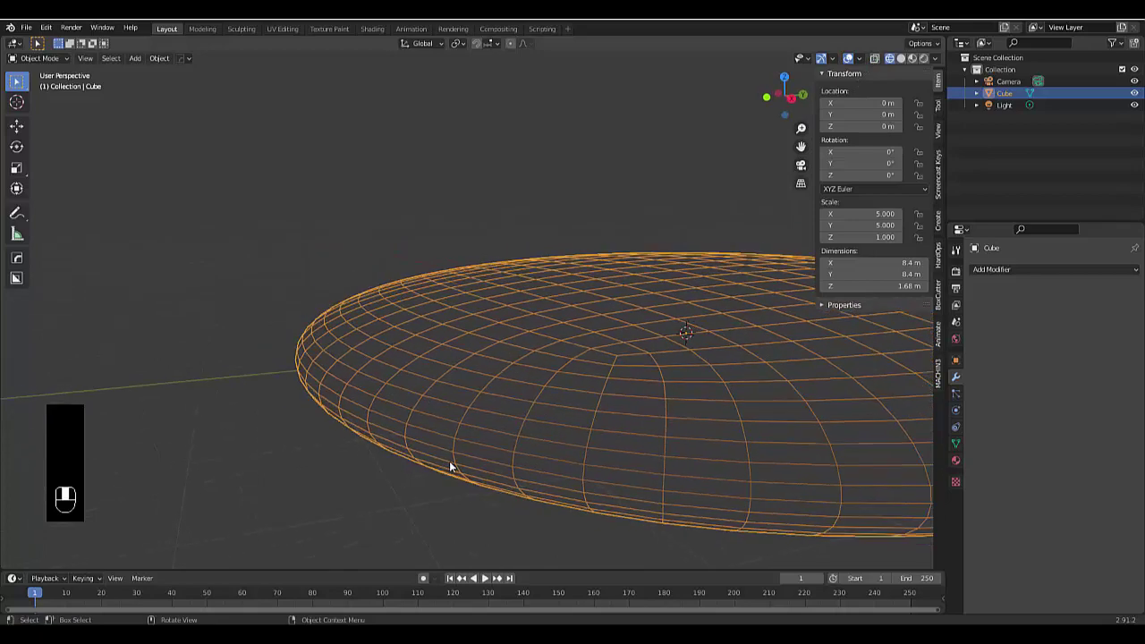
{"action": "scroll", "coordinate": [420, 399], "scroll_direction": "down", "scroll_amount": 1}
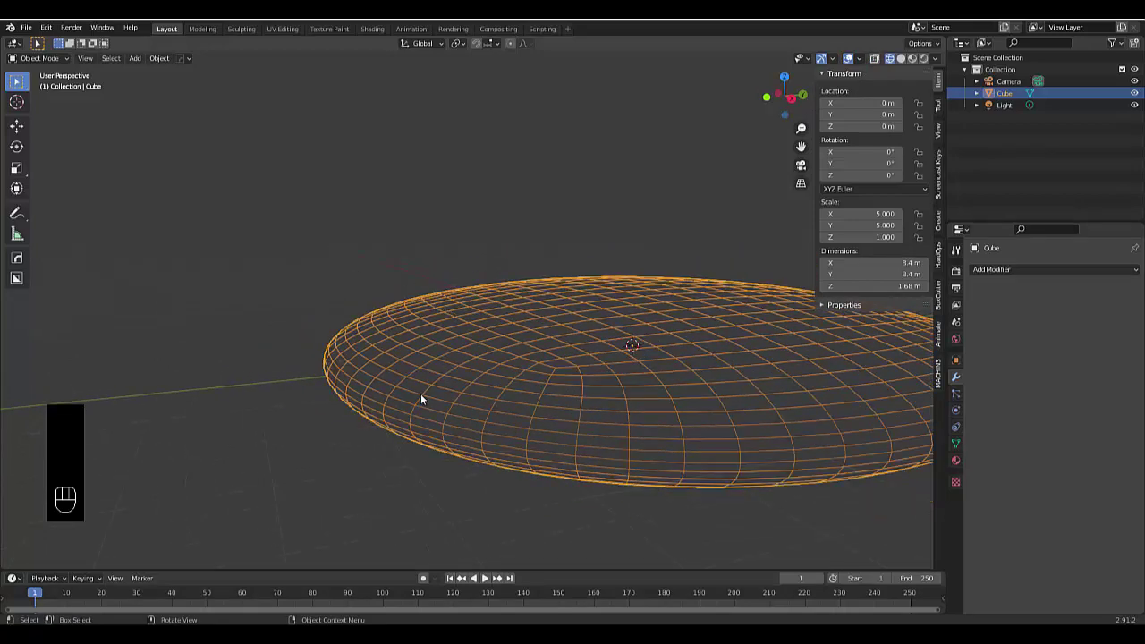
{"action": "key", "text": "Tab"}
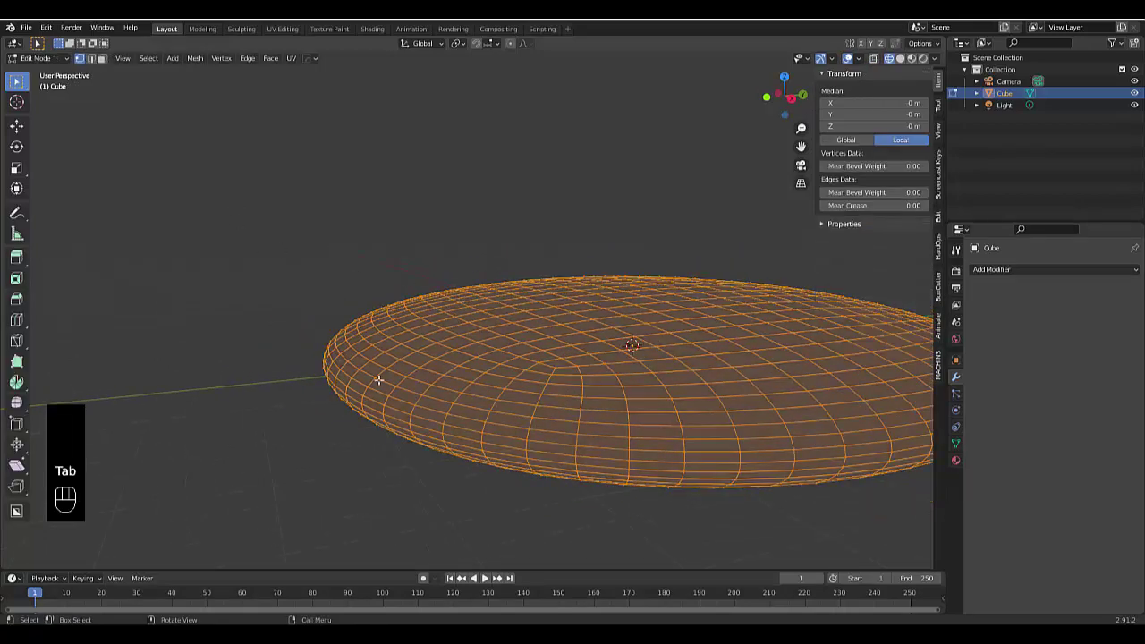
Step: Switch to edge select mode and Alt-select the edge loop around the disc's outer rim
{"action": "scroll", "coordinate": [378, 380], "scroll_direction": "up", "scroll_amount": 1}
{"action": "key", "text": "2"}
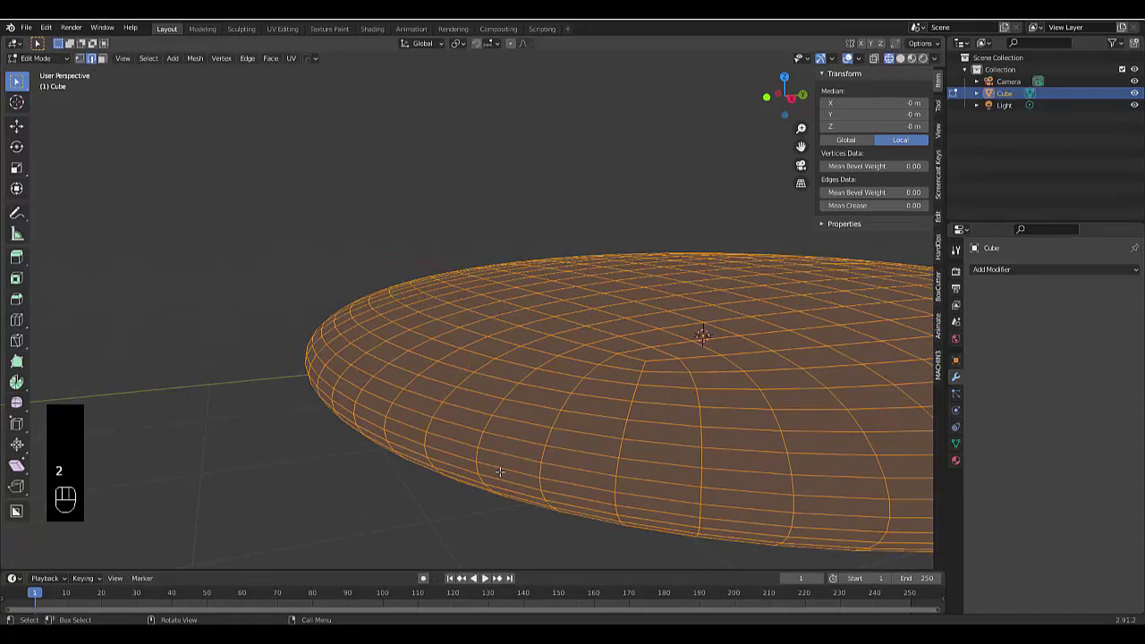
{"action": "mouse_move", "coordinate": [499, 472]}
{"action": "middle_mouse_down"}
{"action": "mouse_move", "coordinate": [435, 447]}
{"action": "mouse_move", "coordinate": [495, 466]}
{"action": "middle_mouse_up"}
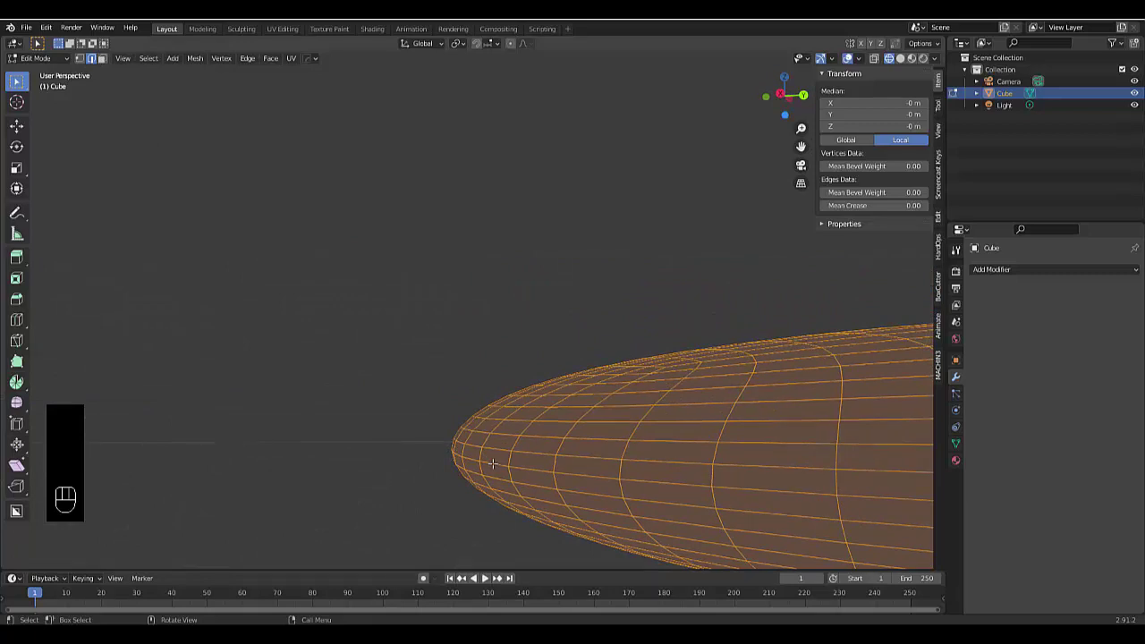
{"action": "left_click", "coordinate": [492, 463], "text": "alt"}
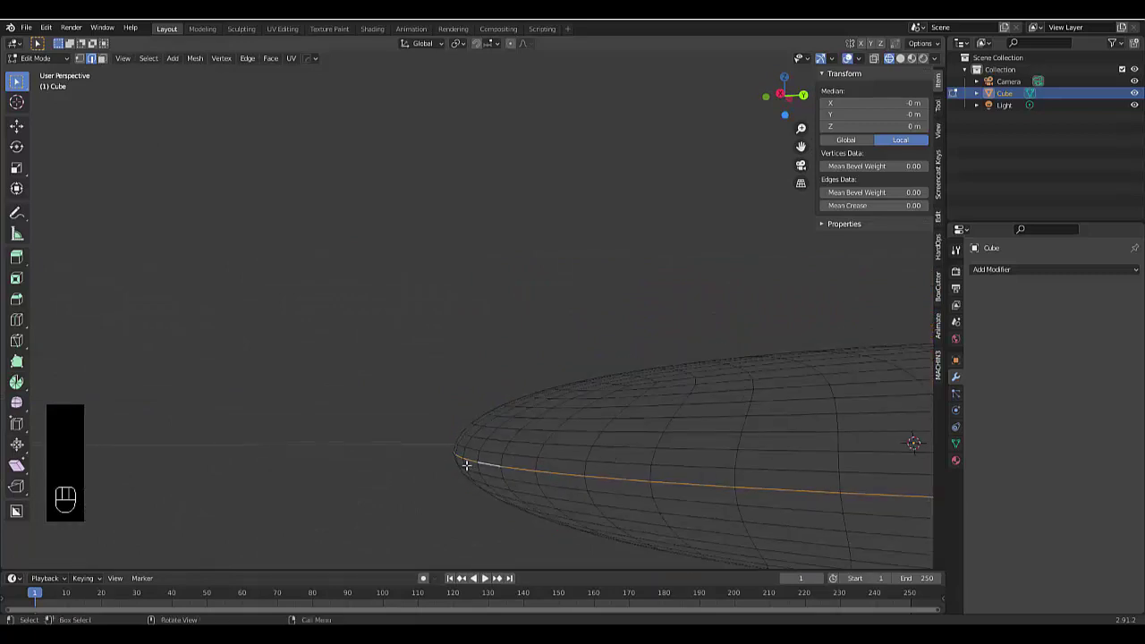
{"action": "scroll", "coordinate": [483, 470], "scroll_direction": "down", "scroll_amount": 4}
{"action": "middle_click_drag", "start_coordinate": [504, 475], "coordinate": [562, 473]}
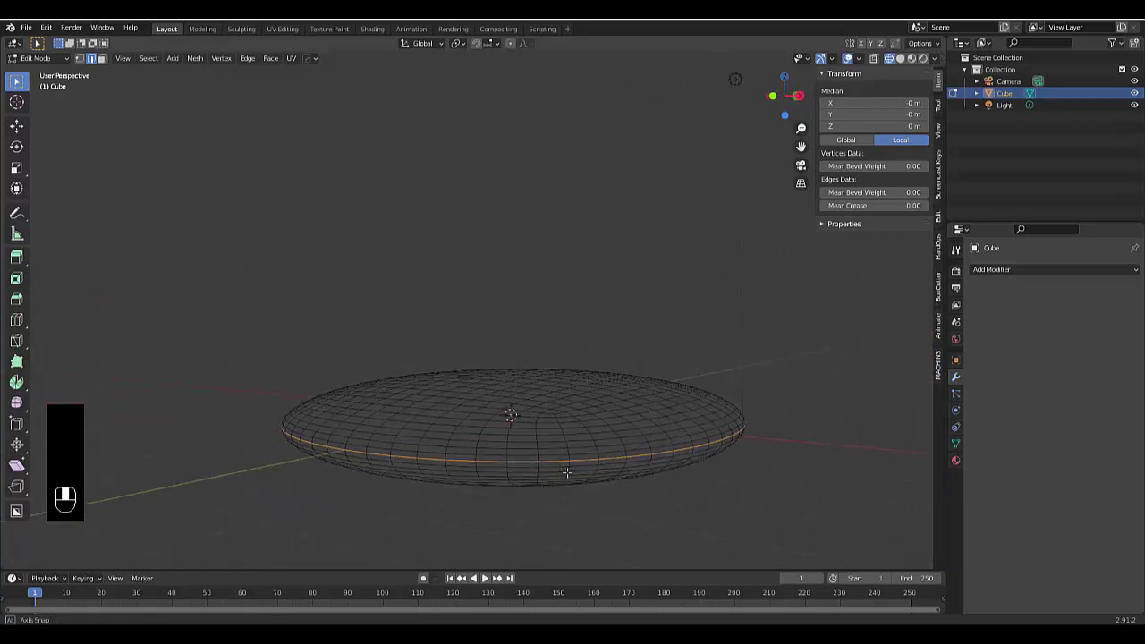
Step: Add two vertex groups, rename the first to Goal, and make Group.001 active
{"action": "left_click", "coordinate": [956, 445]}
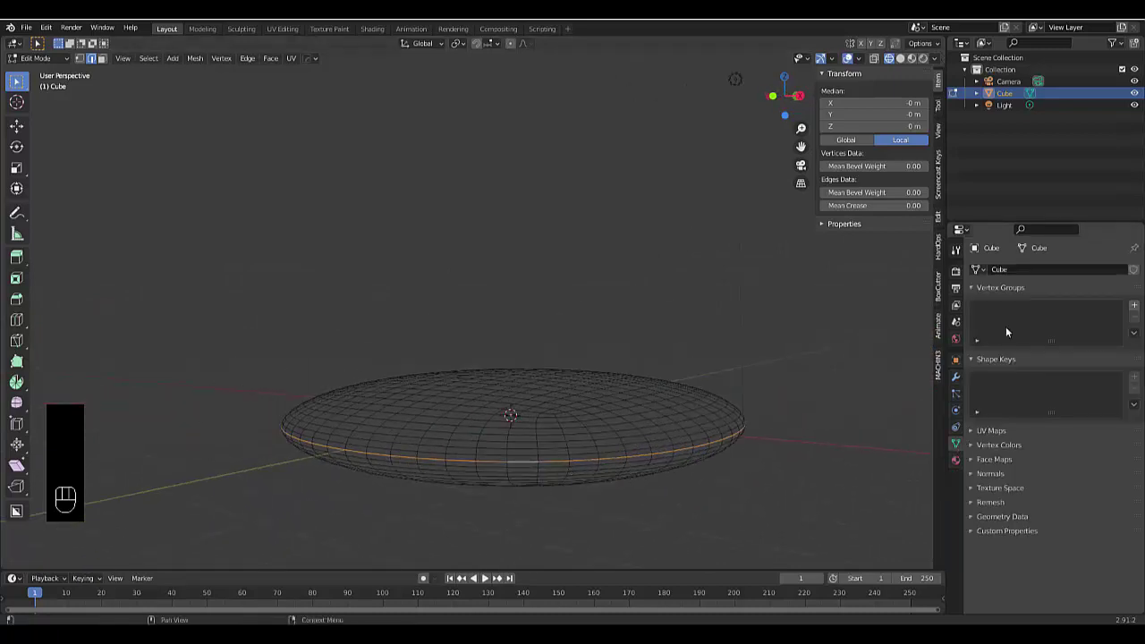
{"action": "left_click", "coordinate": [1135, 306]}
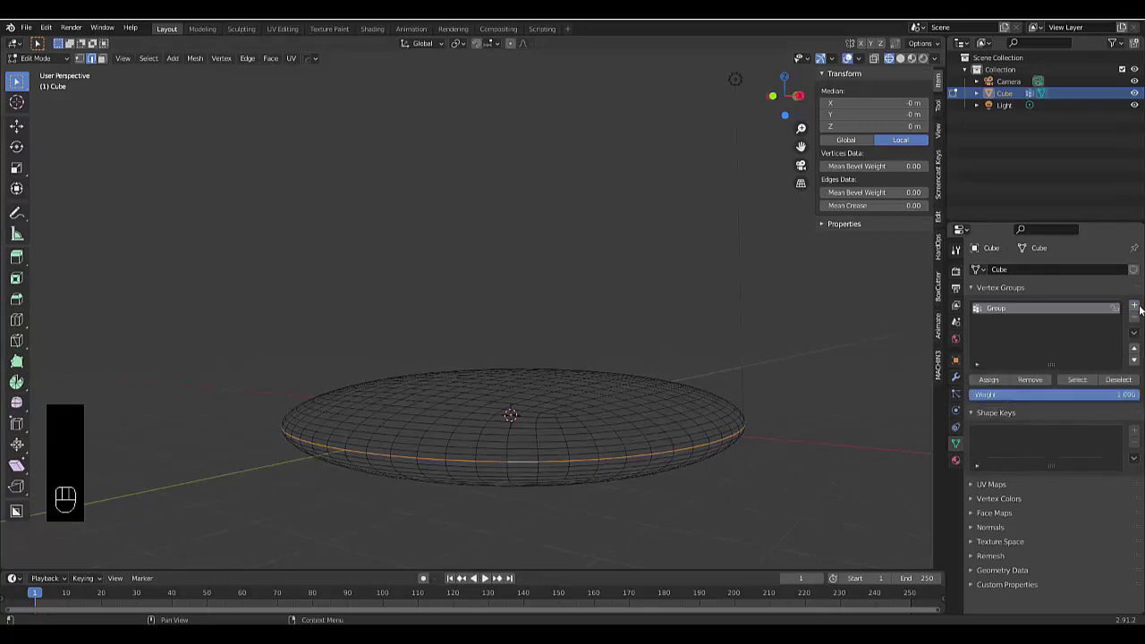
{"action": "left_click", "coordinate": [1134, 307]}
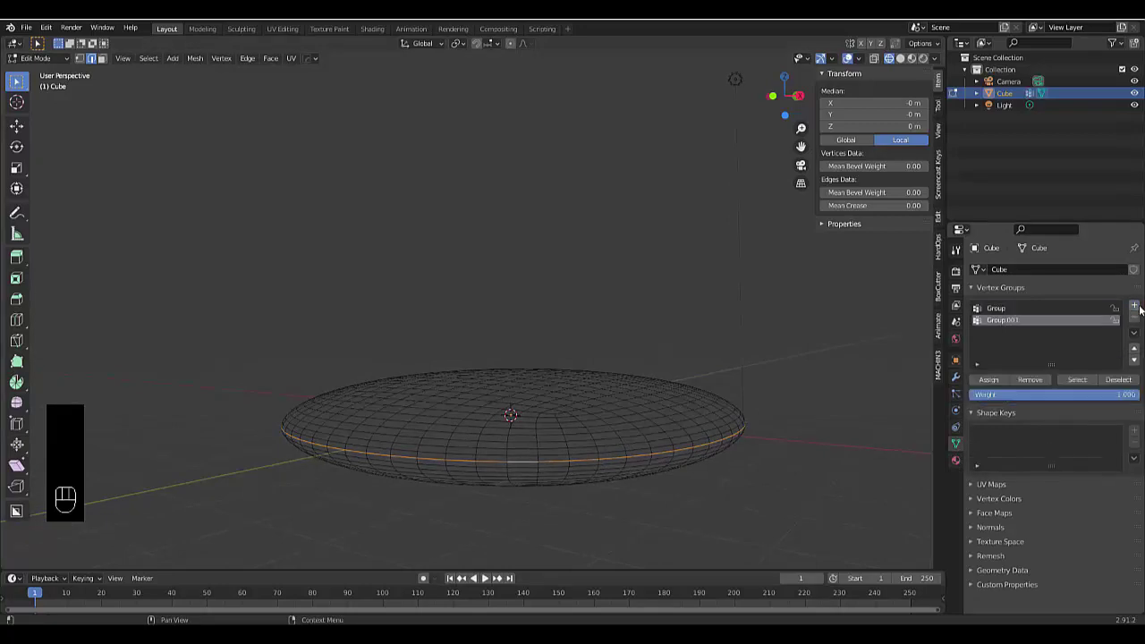
{"action": "double_click", "coordinate": [996, 310]}
{"action": "type", "text": "Goal"}
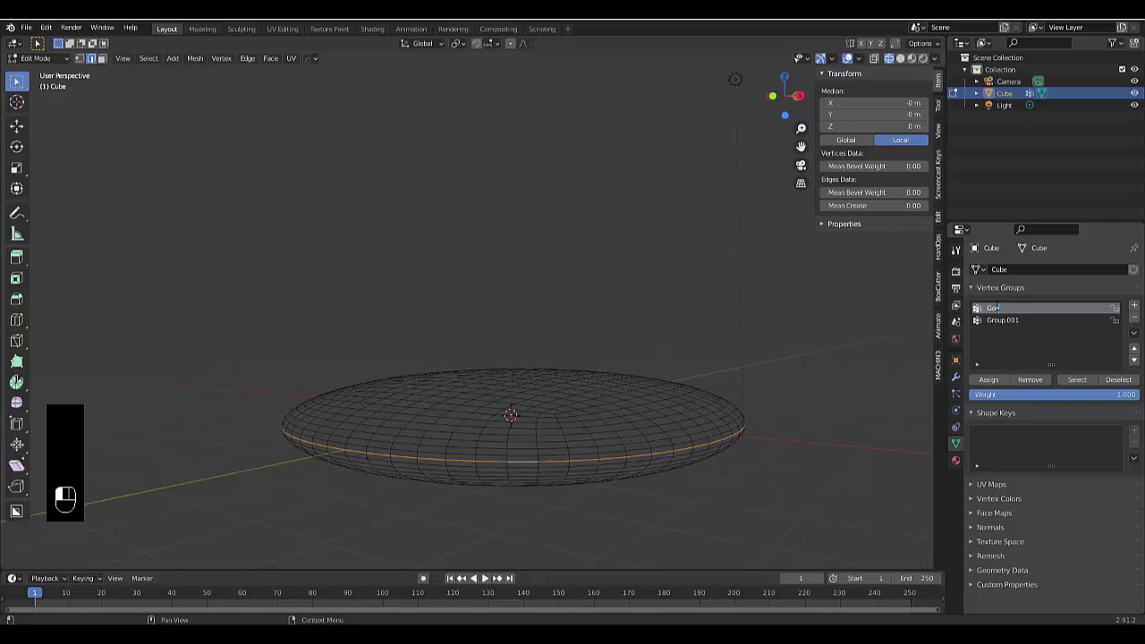
{"action": "left_click", "coordinate": [1009, 322]}
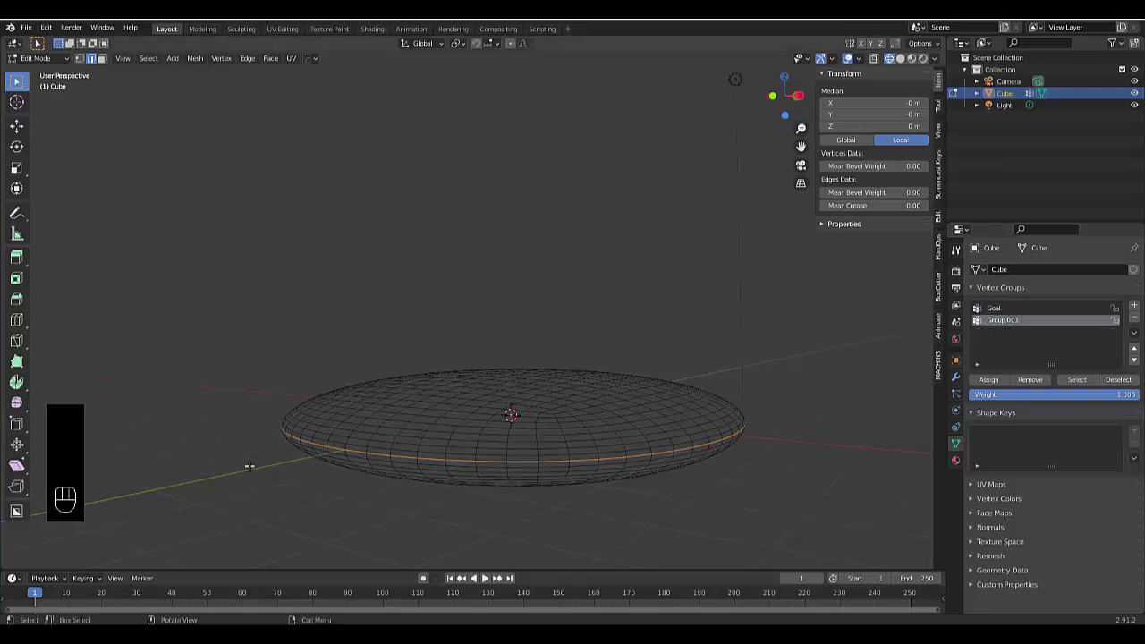
Step: Assign the rim edges to Group.001, then select everything except the rim for the Goal group
{"action": "left_click", "coordinate": [985, 381]}
{"action": "left_click_drag", "start_coordinate": [228, 257], "coordinate": [575, 414]}
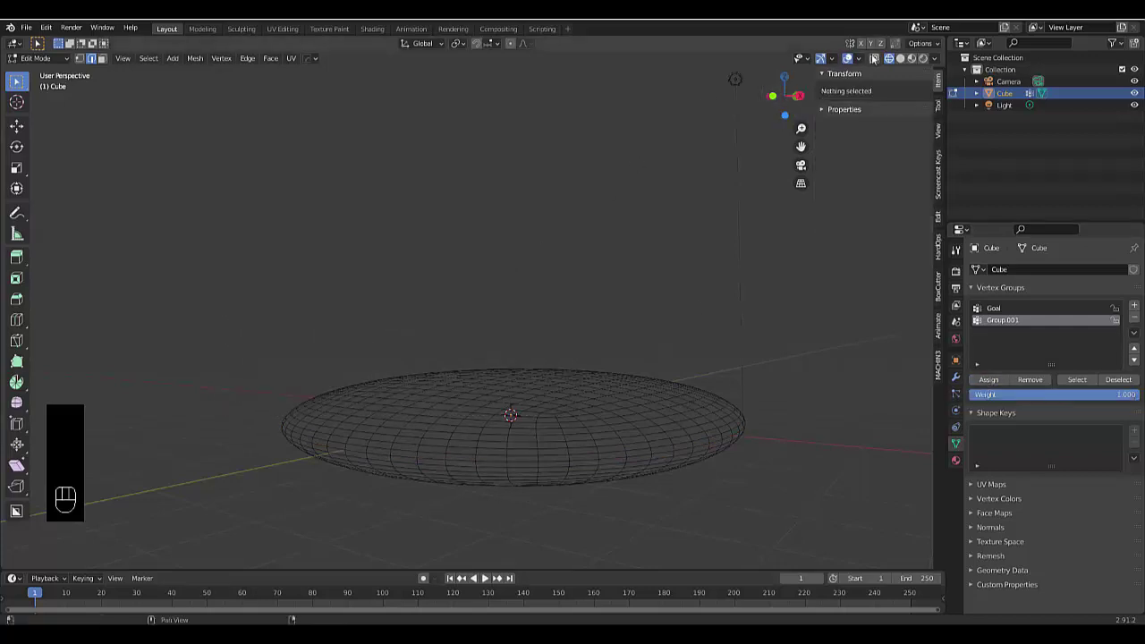
{"action": "left_click_drag", "start_coordinate": [161, 256], "coordinate": [778, 487]}
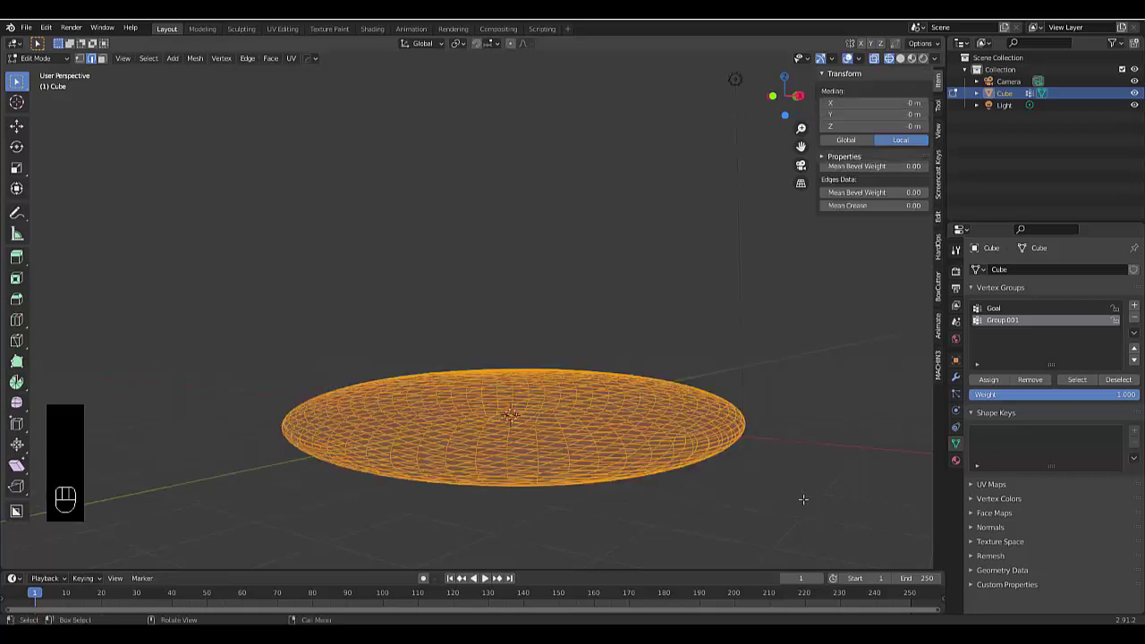
{"action": "left_click", "coordinate": [1118, 380]}
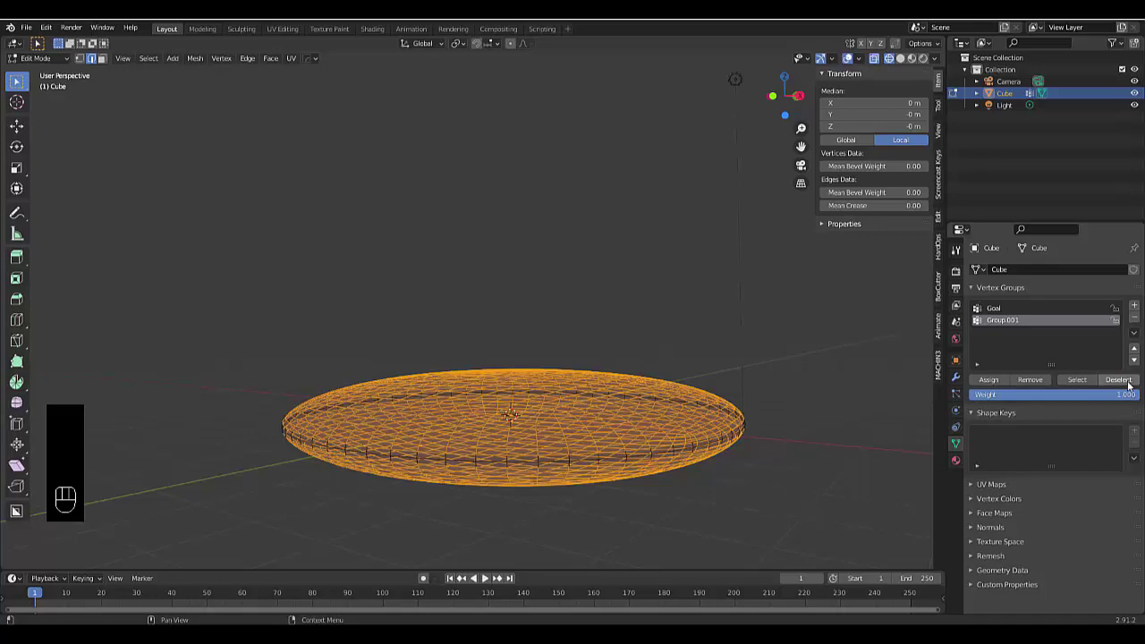
{"action": "left_click", "coordinate": [1005, 311]}
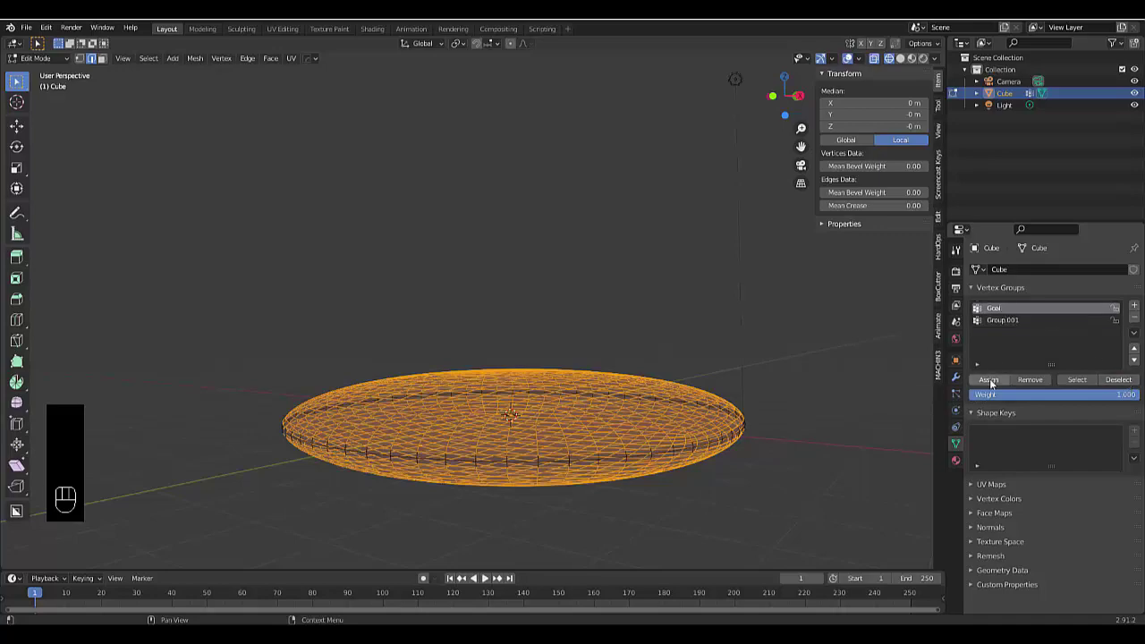
Step: Switch the viewport from wireframe to Solid, then Material Preview shading
{"action": "middle_click_drag", "start_coordinate": [549, 542], "coordinate": [549, 494]}
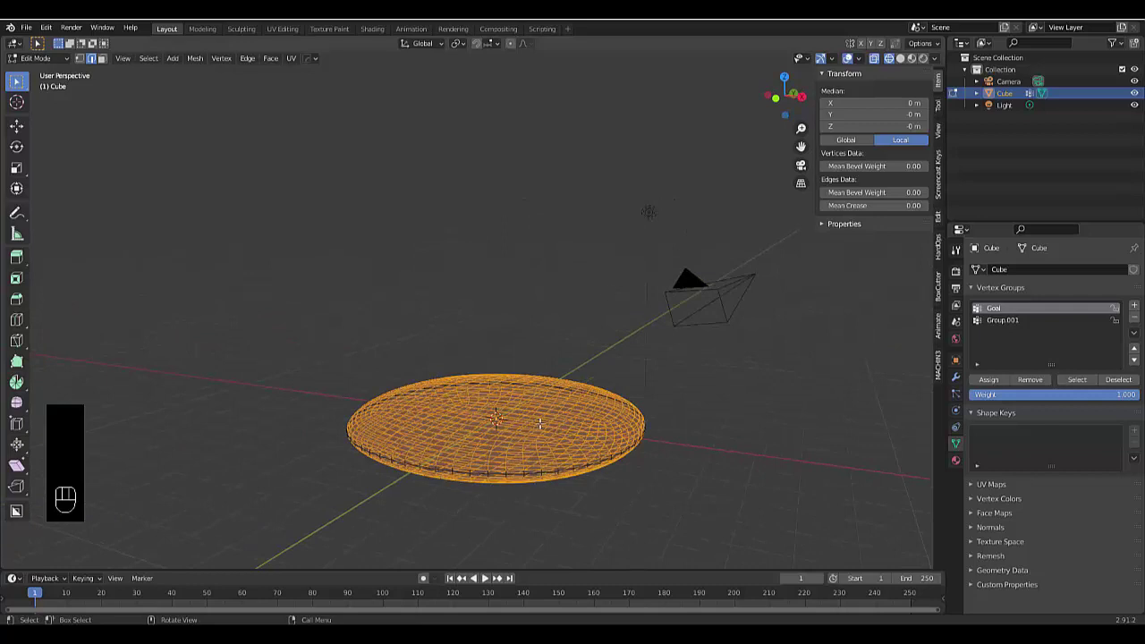
{"action": "left_click", "coordinate": [899, 58]}
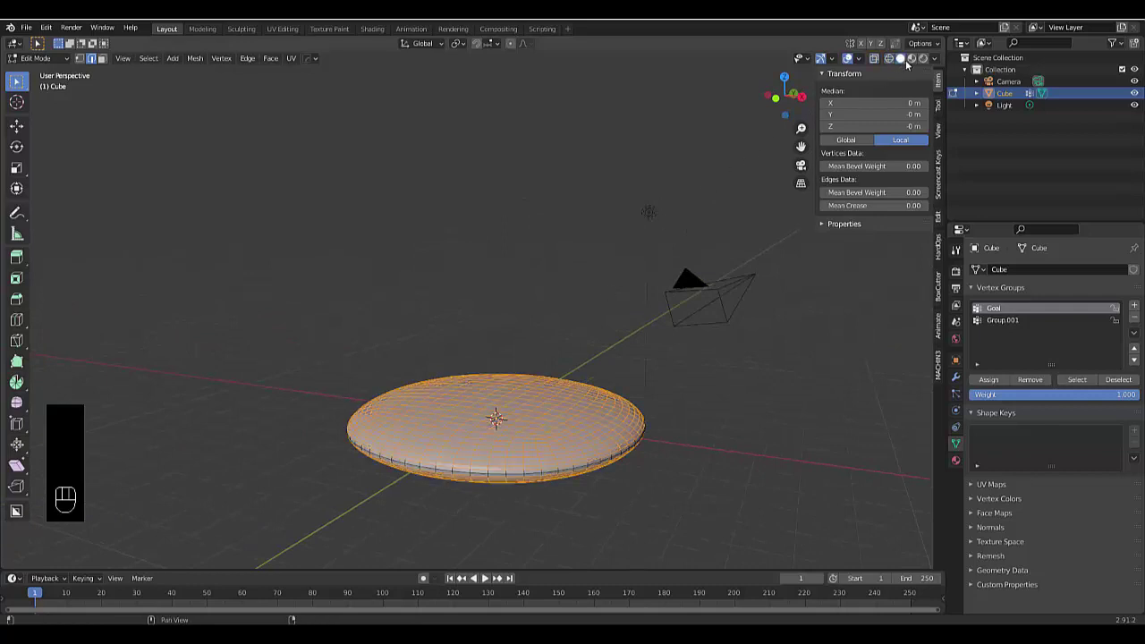
{"action": "left_click", "coordinate": [912, 59]}
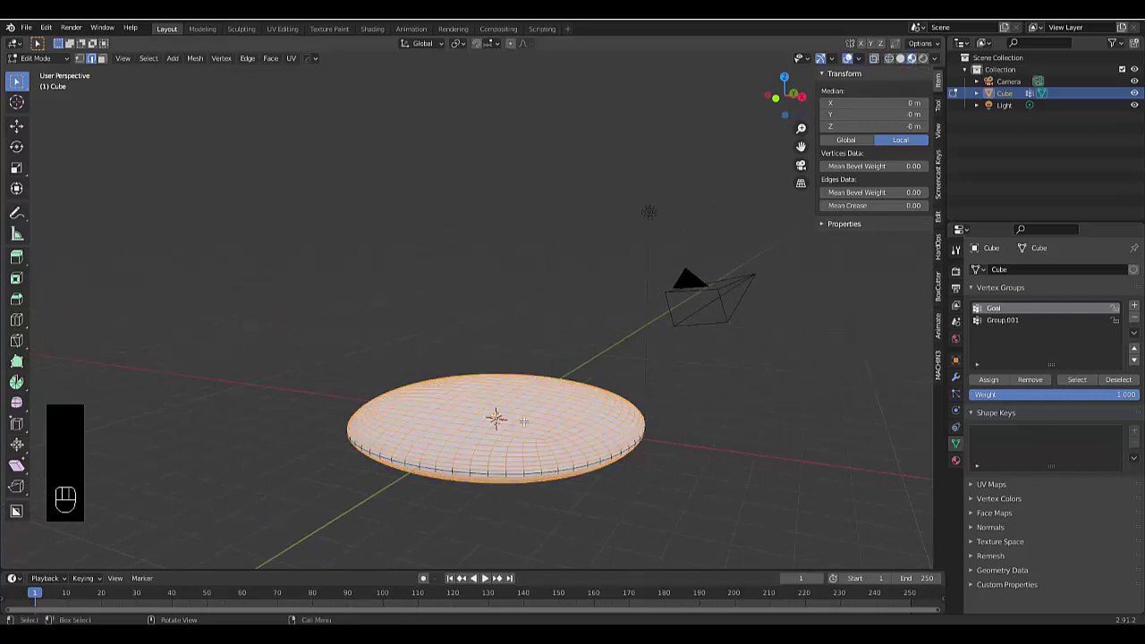
Step: Return to Object Mode and set the disc material's surface to Glossy BSDF
{"action": "key", "text": "Tab"}
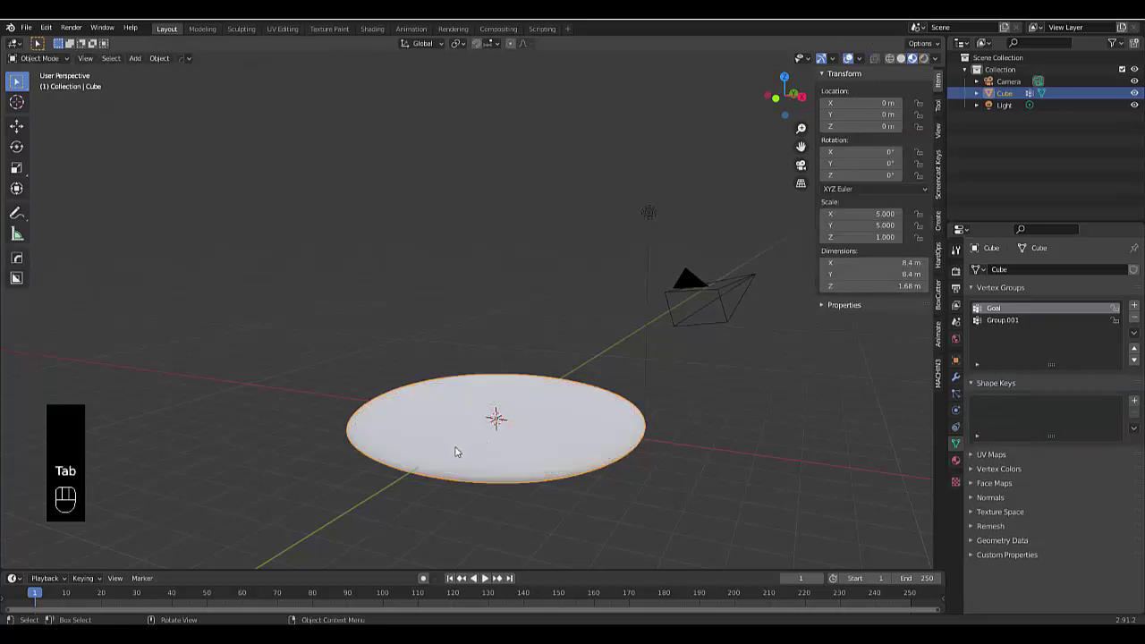
{"action": "middle_click_drag", "start_coordinate": [457, 452], "coordinate": [487, 447]}
{"action": "left_click", "coordinate": [955, 459]}
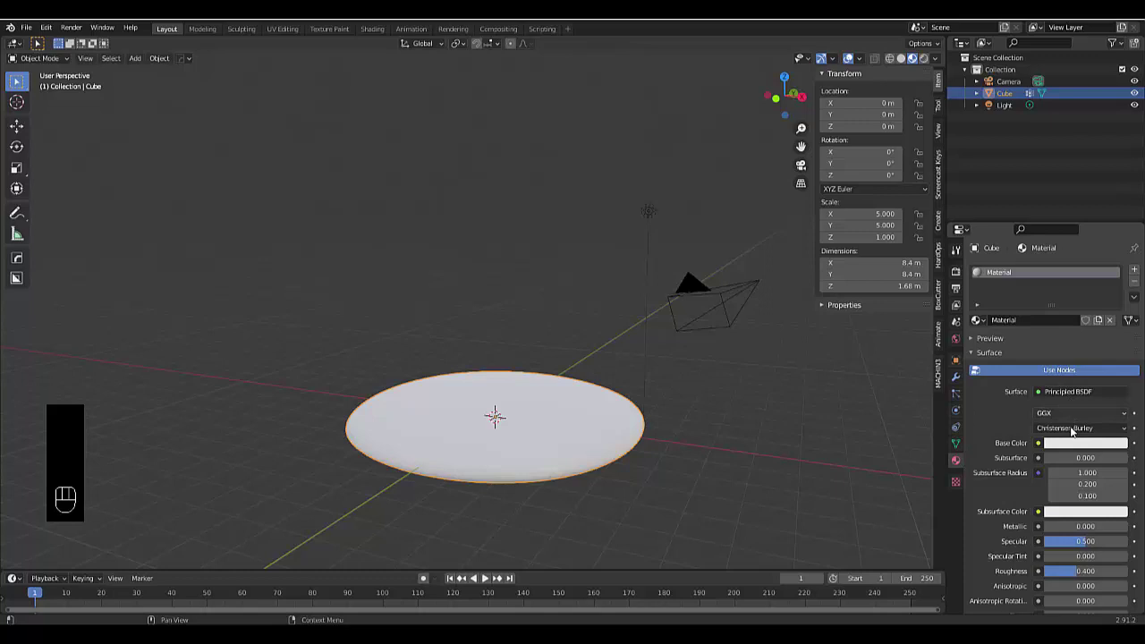
{"action": "left_click", "coordinate": [1073, 394]}
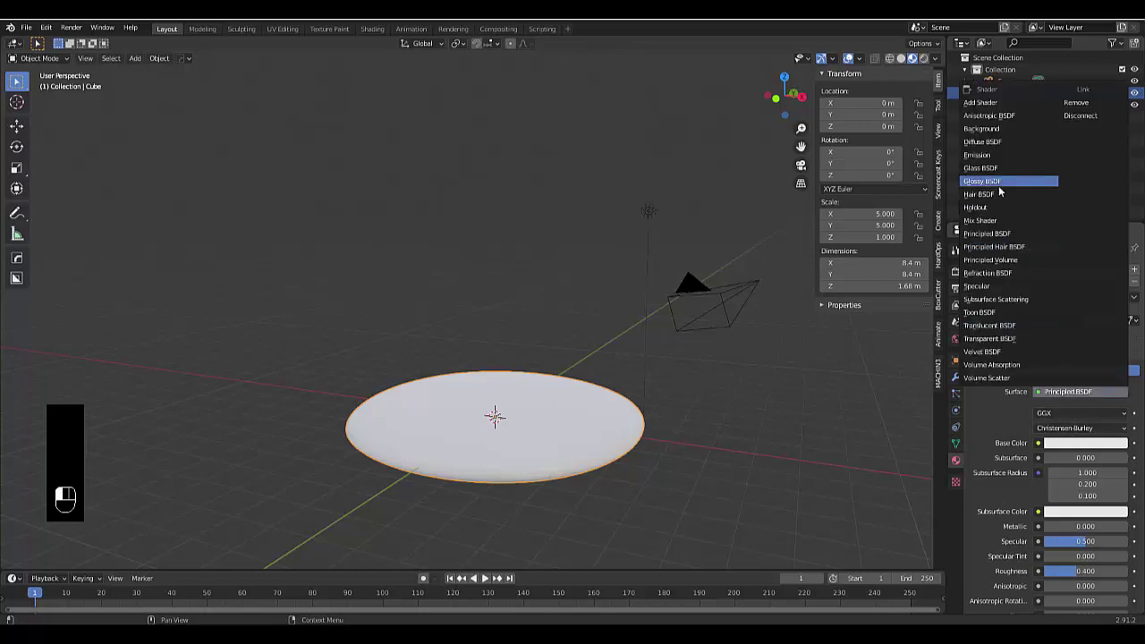
{"action": "left_click", "coordinate": [999, 183]}
Step: Set the glossy colour to saturated cyan 00CDE7
{"action": "left_click", "coordinate": [1053, 430]}
{"action": "left_click", "coordinate": [1078, 285]}
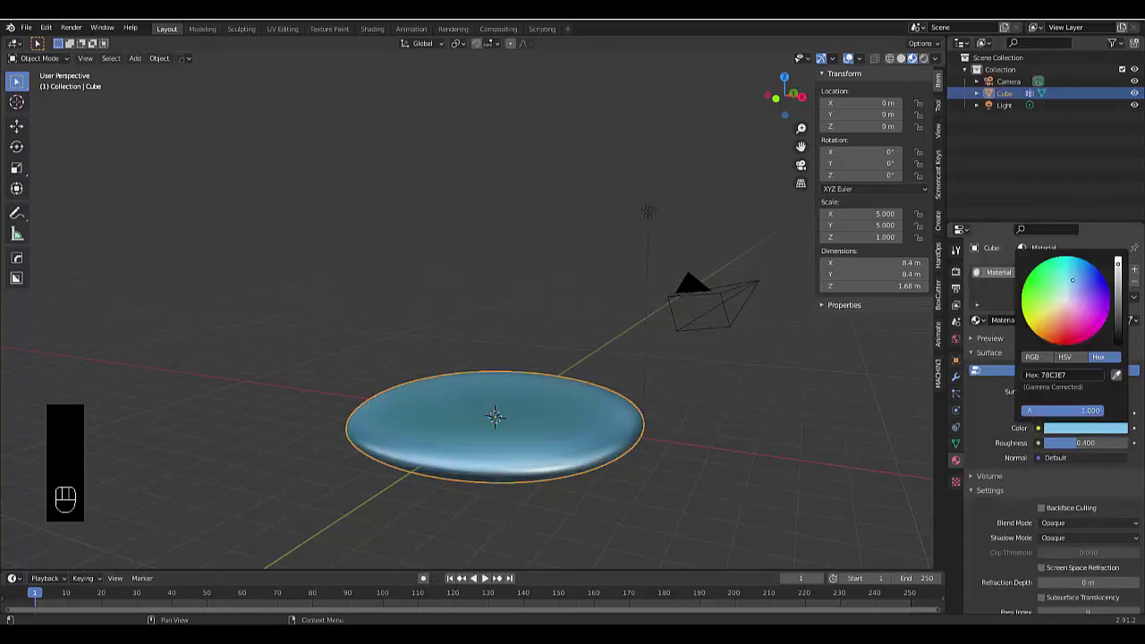
{"action": "left_click_drag", "start_coordinate": [1072, 280], "coordinate": [1071, 257]}
{"action": "mouse_move", "coordinate": [611, 458]}
{"action": "middle_mouse_down"}
{"action": "mouse_move", "coordinate": [568, 463]}
{"action": "mouse_move", "coordinate": [637, 442]}
{"action": "mouse_move", "coordinate": [616, 450]}
{"action": "middle_mouse_up"}
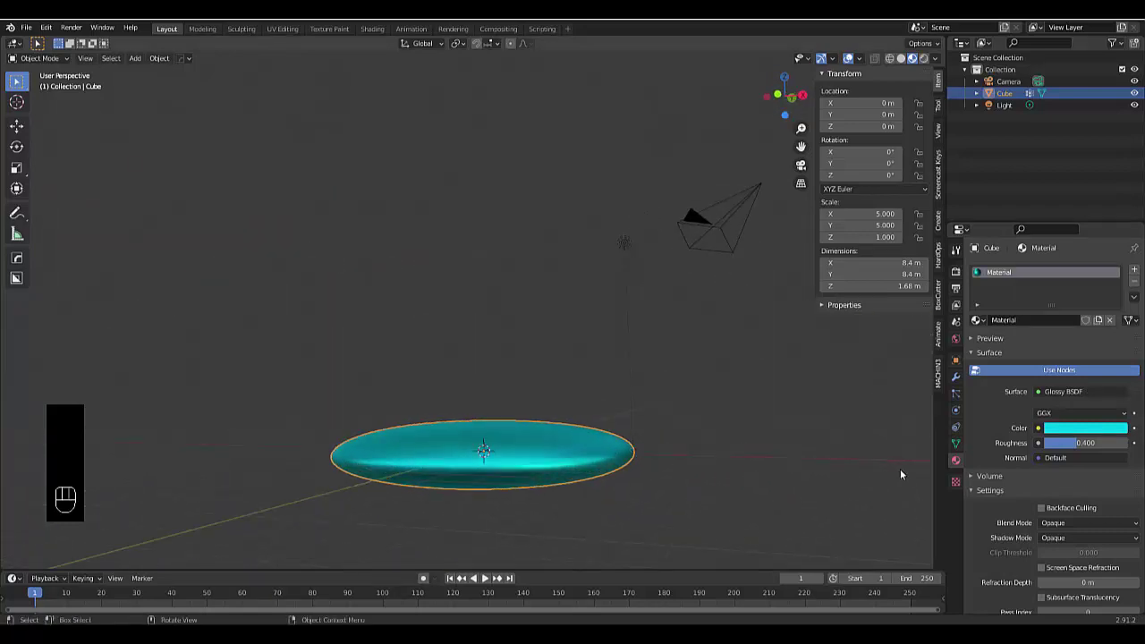
Step: Enable Soft Body physics on the disc and set its friction to 0.2
{"action": "left_click", "coordinate": [956, 413]}
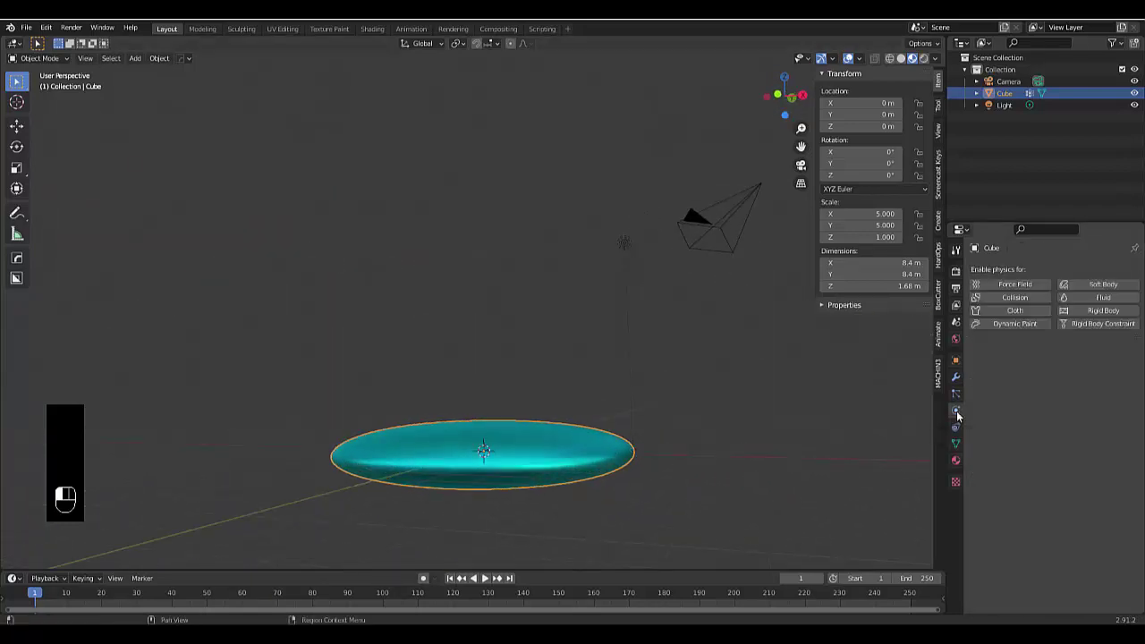
{"action": "left_click", "coordinate": [1101, 286]}
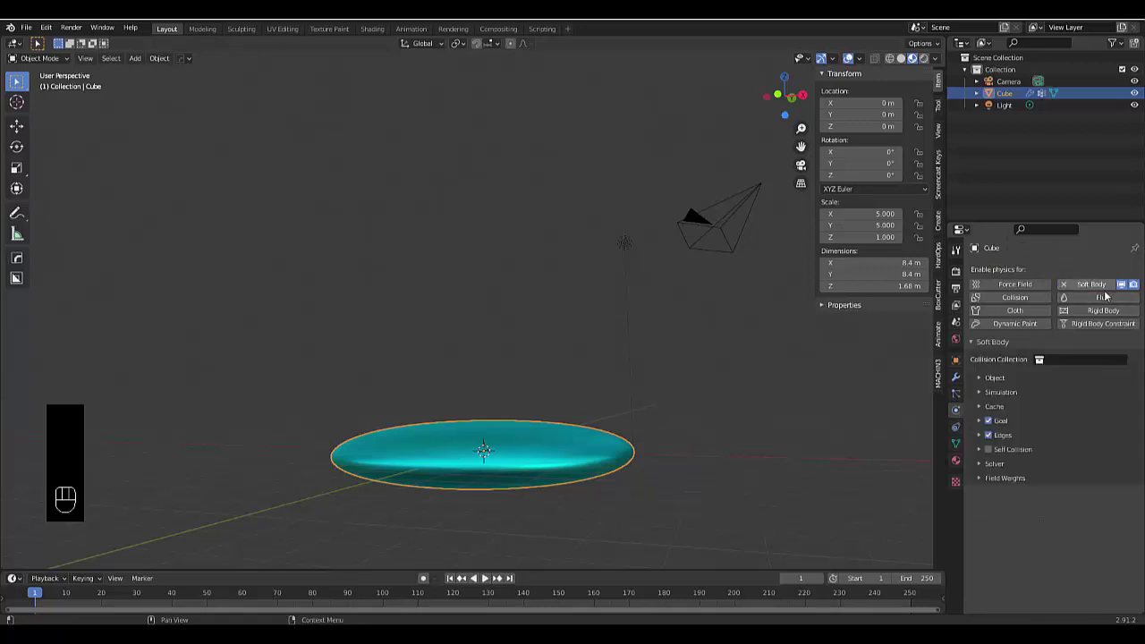
{"action": "left_click", "coordinate": [994, 379]}
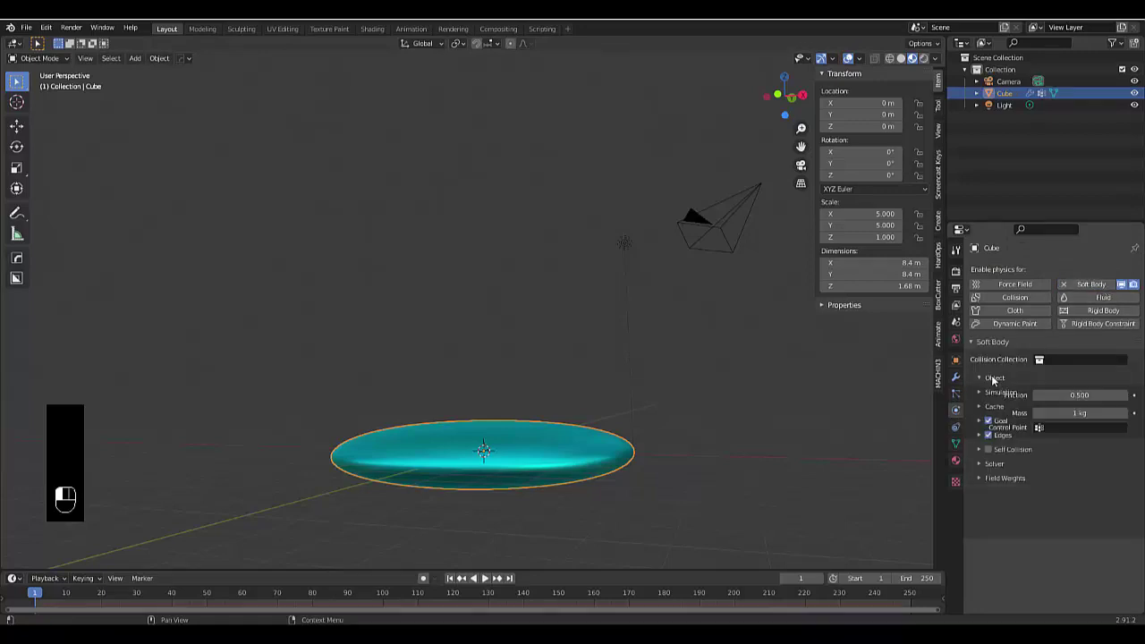
{"action": "left_click", "coordinate": [1064, 395]}
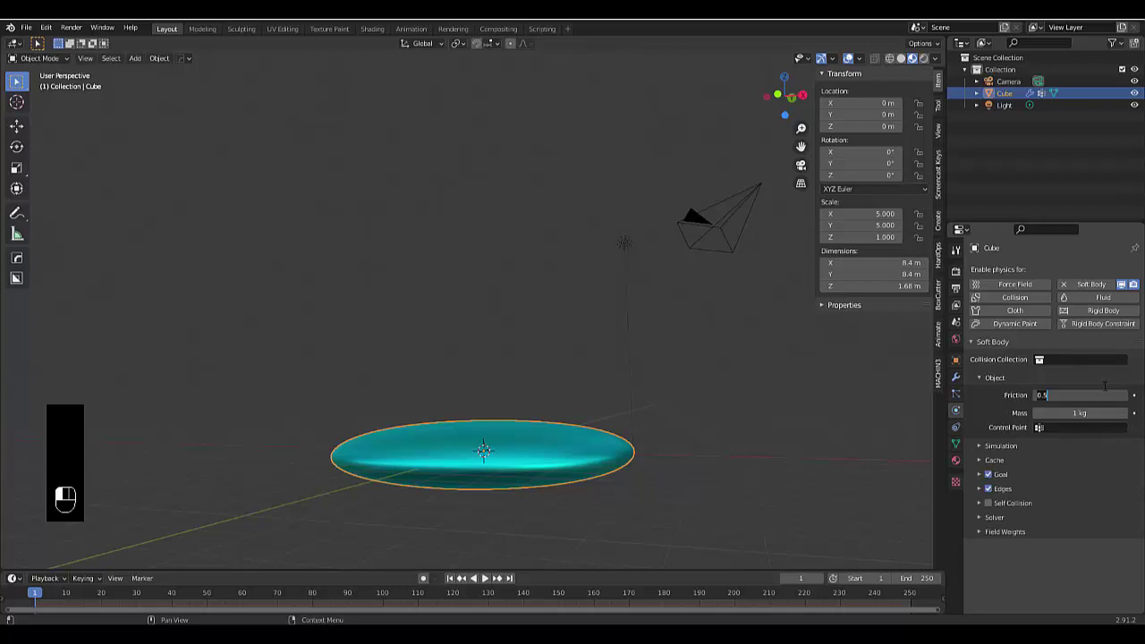
{"action": "type", "text": "0.2"}
{"action": "key", "text": "Return"}
Step: Set the soft body simulation speed to 0.5
{"action": "left_click", "coordinate": [1002, 448]}
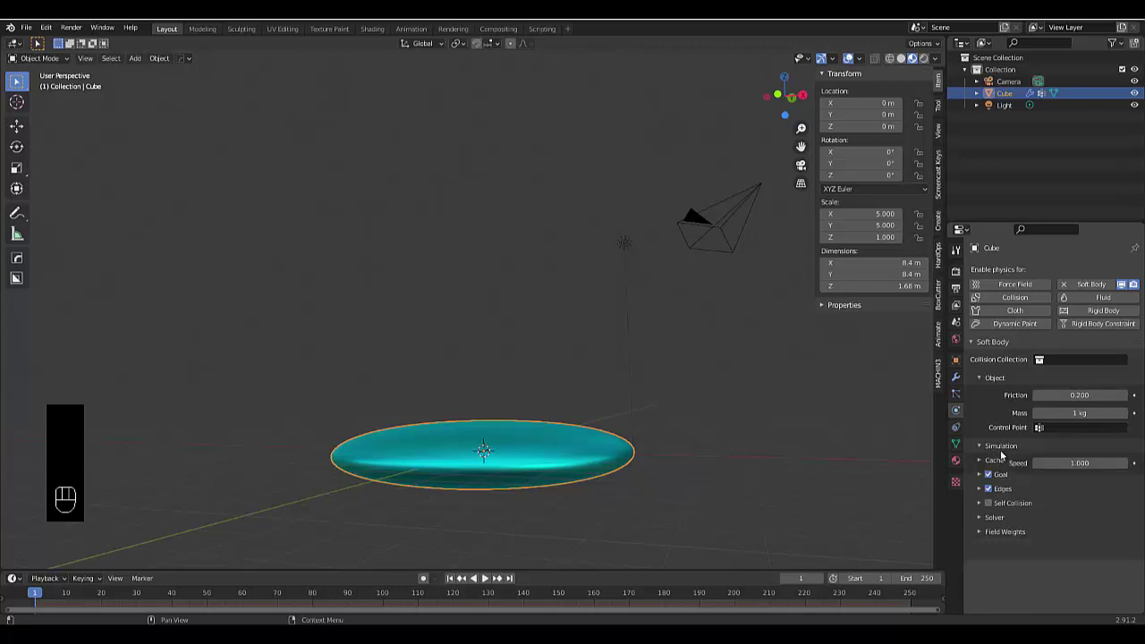
{"action": "left_click", "coordinate": [1061, 464]}
{"action": "type", "text": "0"}
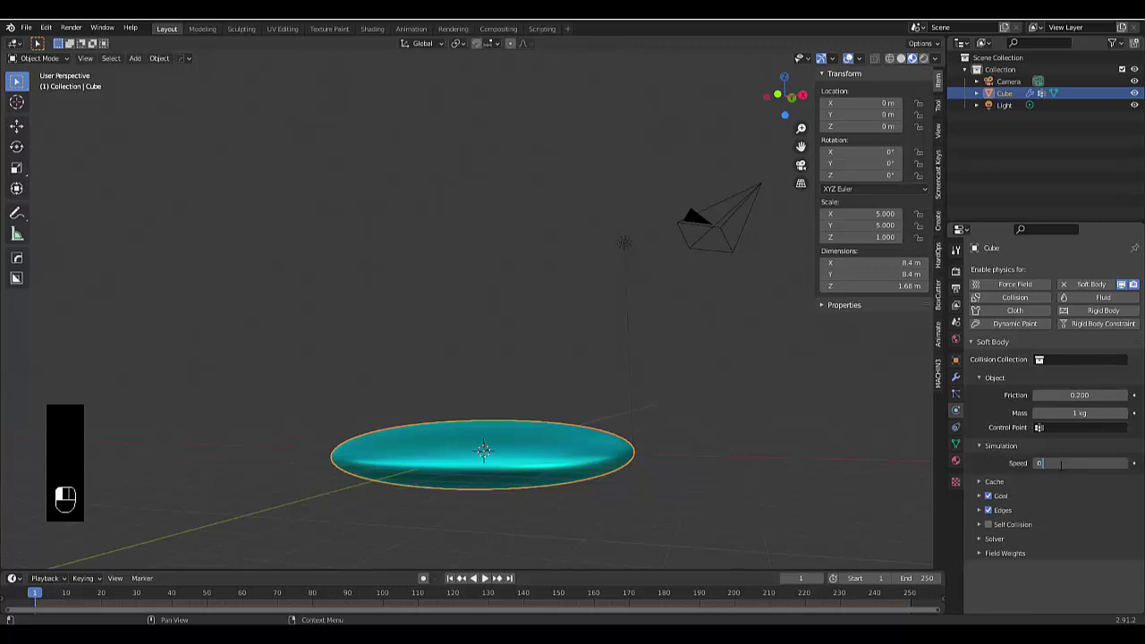
{"action": "type", "text": ".5"}
{"action": "key", "text": "Return"}
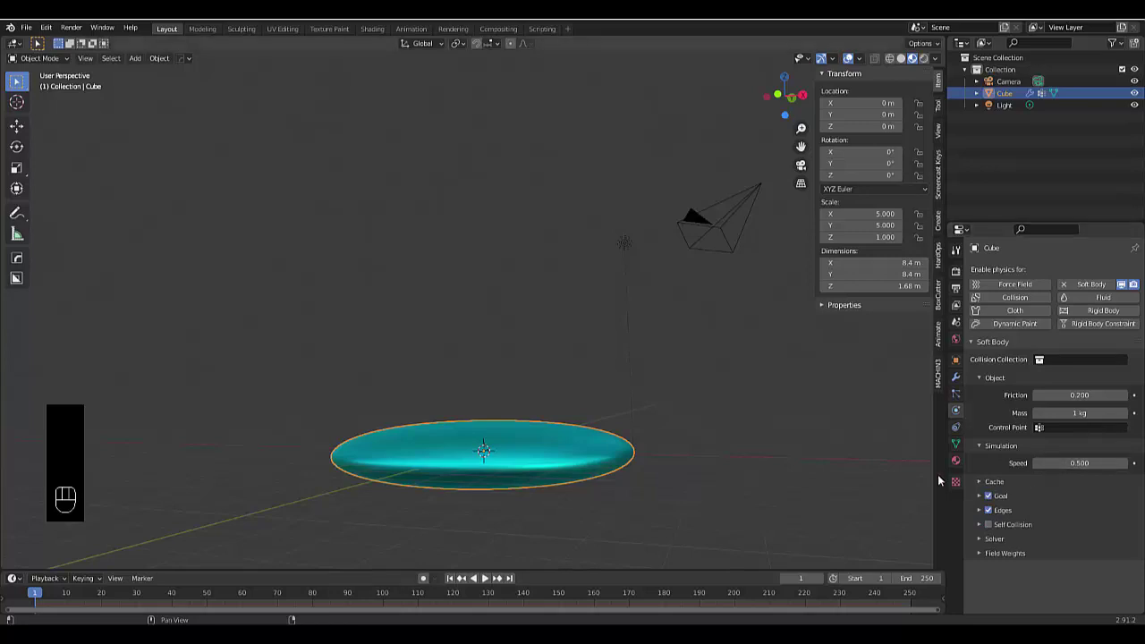
Step: Set the soft body goal vertex group to Goal
{"action": "left_click", "coordinate": [996, 482]}
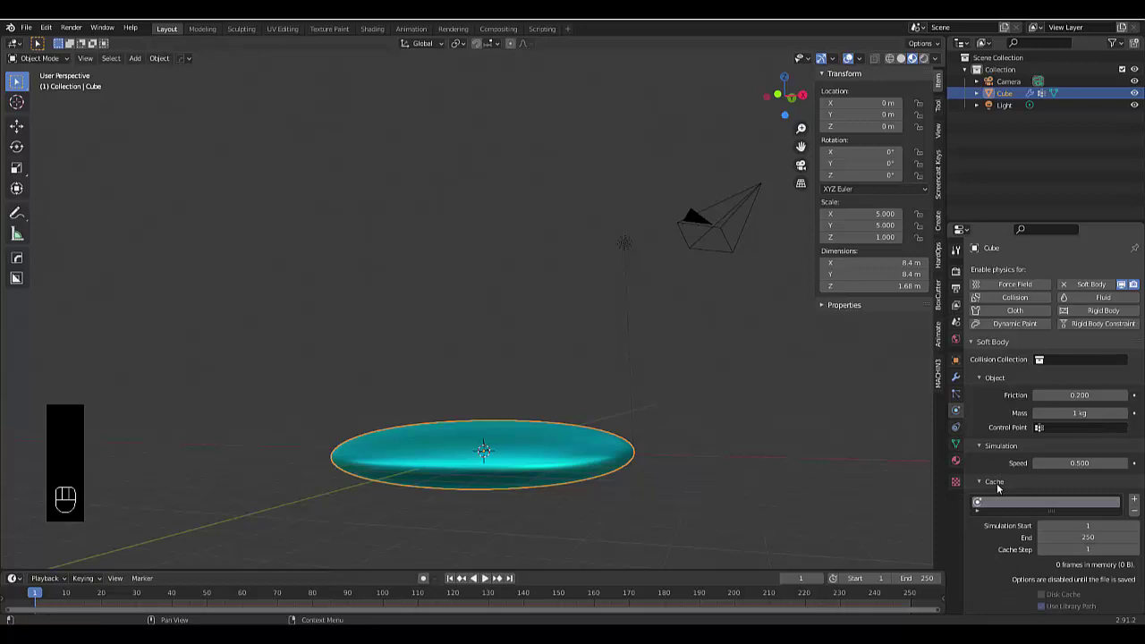
{"action": "left_click", "coordinate": [995, 483]}
{"action": "left_click", "coordinate": [1014, 495]}
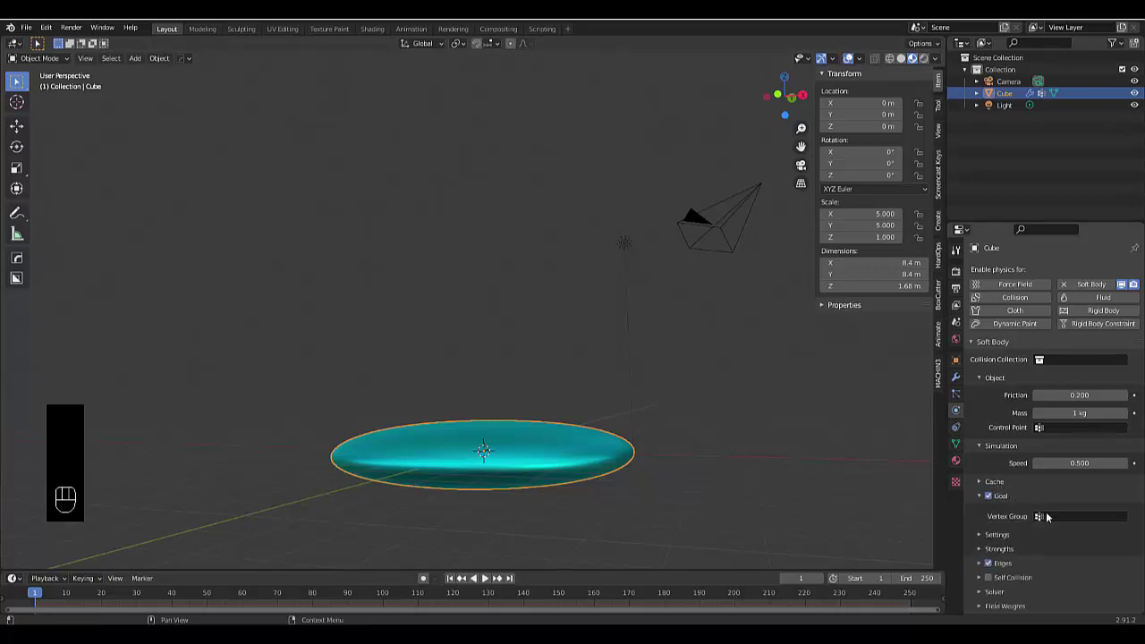
{"action": "left_click", "coordinate": [1046, 514]}
{"action": "left_click", "coordinate": [1019, 394]}
Step: Set the soft body's gravity field weight to 0
{"action": "left_click", "coordinate": [1023, 606]}
{"action": "scroll", "coordinate": [1024, 600], "scroll_direction": "down", "scroll_amount": 4}
{"action": "left_click", "coordinate": [1065, 543]}
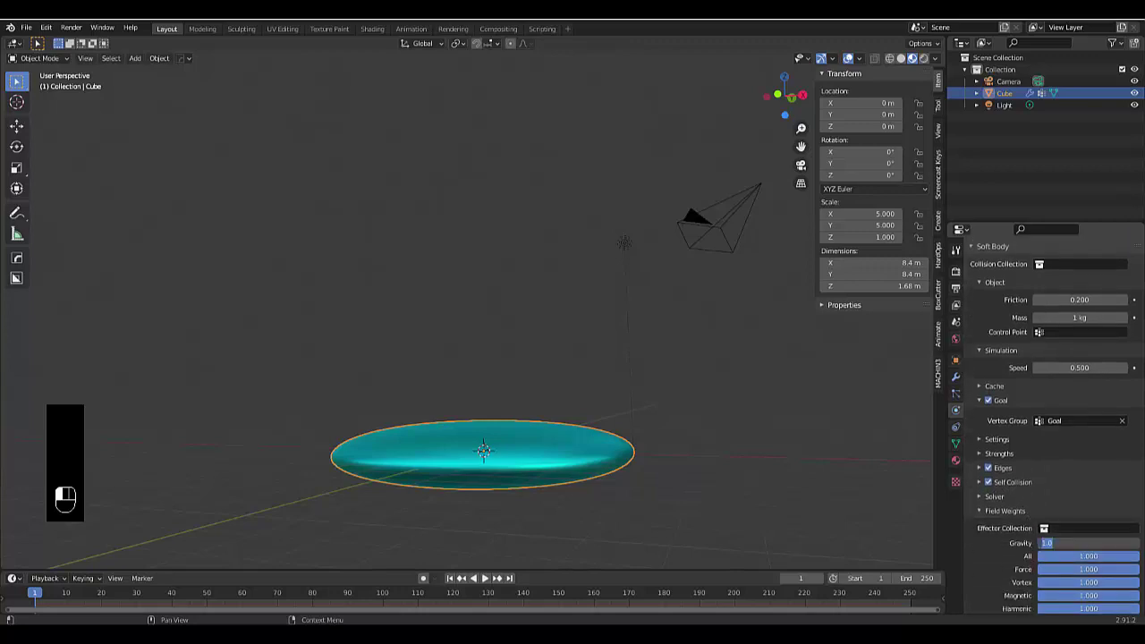
{"action": "type", "text": "0"}
{"action": "key", "text": "Return"}
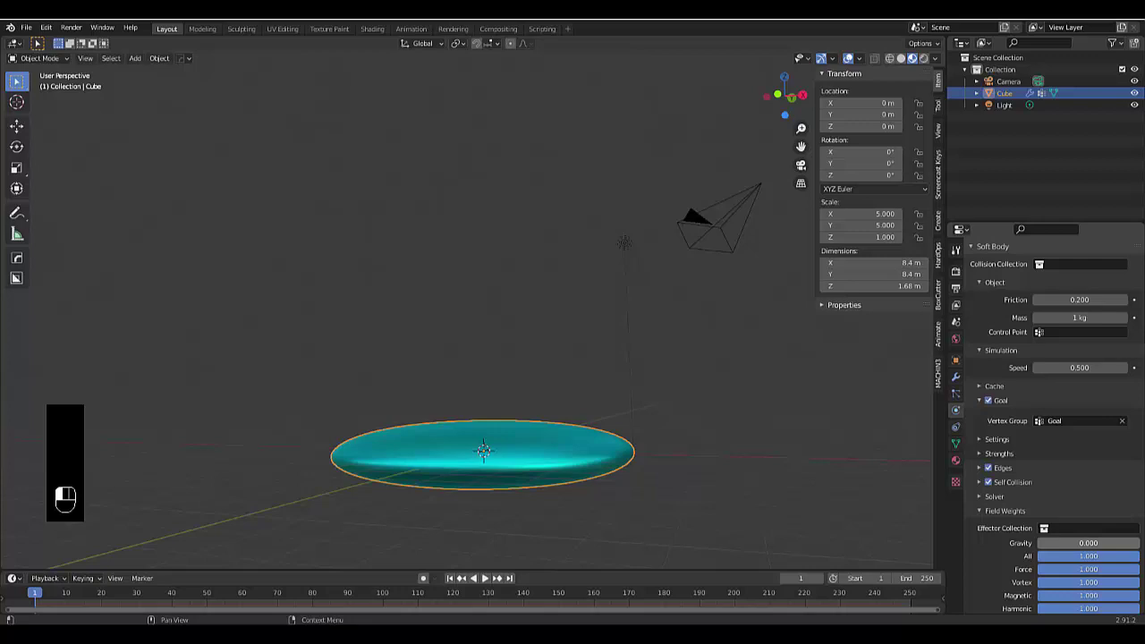
{"action": "scroll", "coordinate": [501, 483], "scroll_direction": "down", "scroll_amount": 3}
{"action": "scroll", "coordinate": [487, 481], "scroll_direction": "up", "scroll_amount": 3}
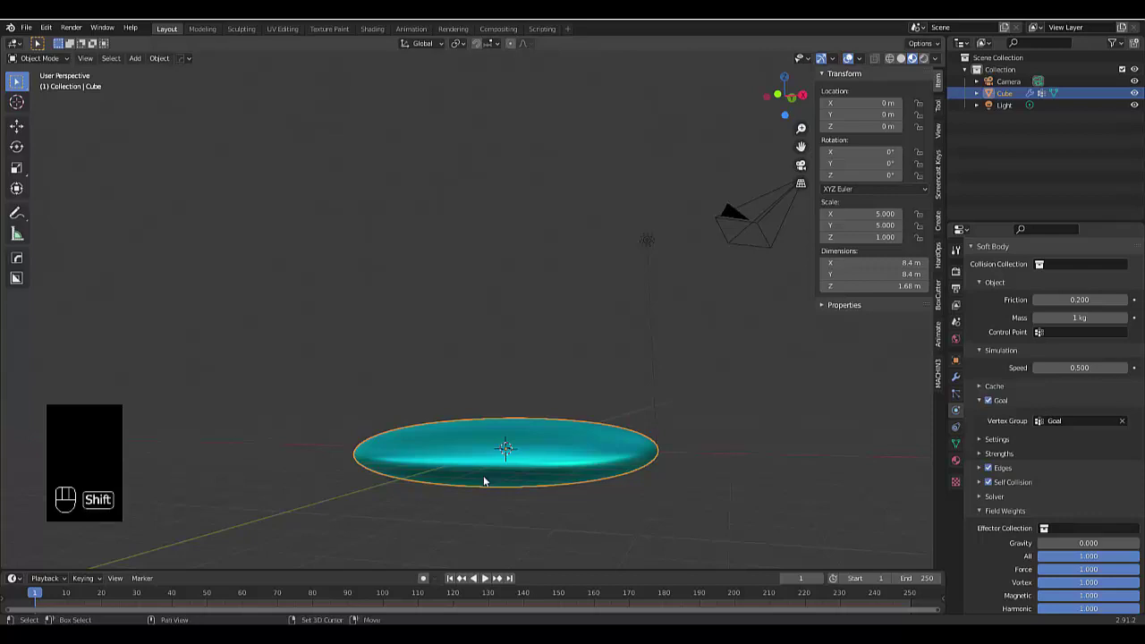
Step: Add an icosphere, raise it to Z 8.7342 m above the disc, and enable Collision
{"action": "key", "text": "shift+a"}
{"action": "mouse_move", "coordinate": [474, 384]}
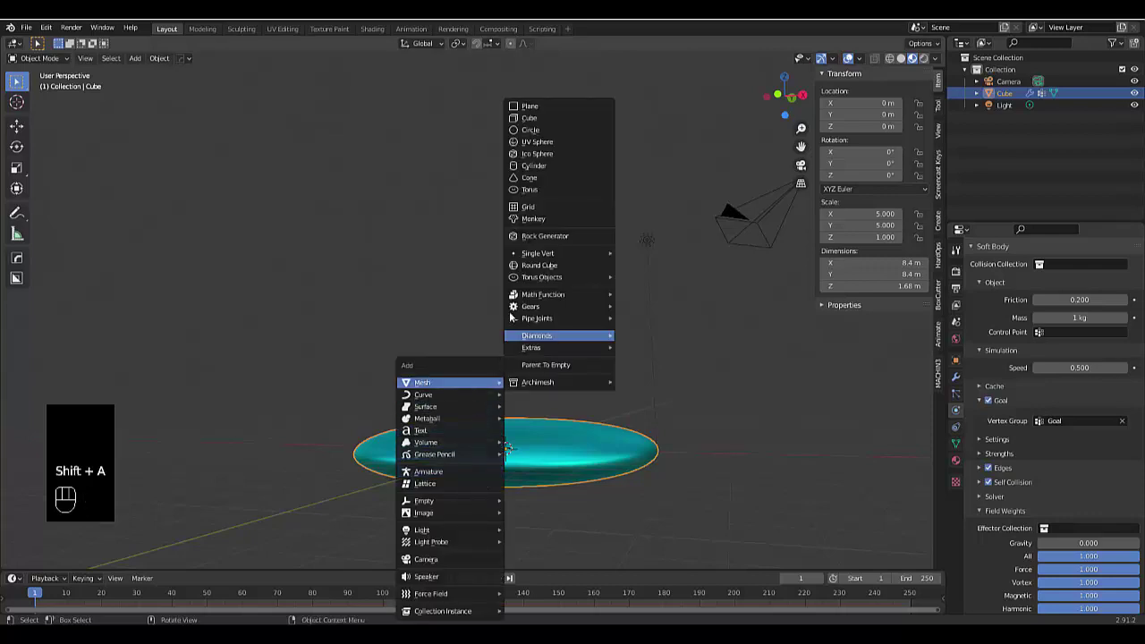
{"action": "left_click", "coordinate": [545, 154]}
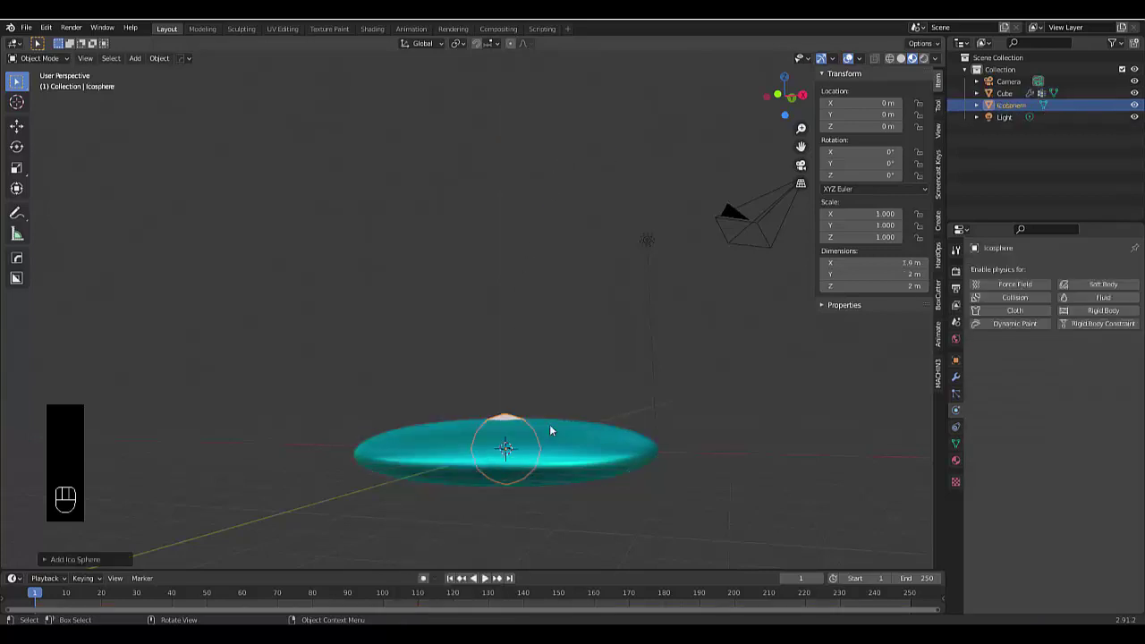
{"action": "key", "text": "g"}
{"action": "key", "text": "z"}
{"action": "left_click", "coordinate": [576, 129]}
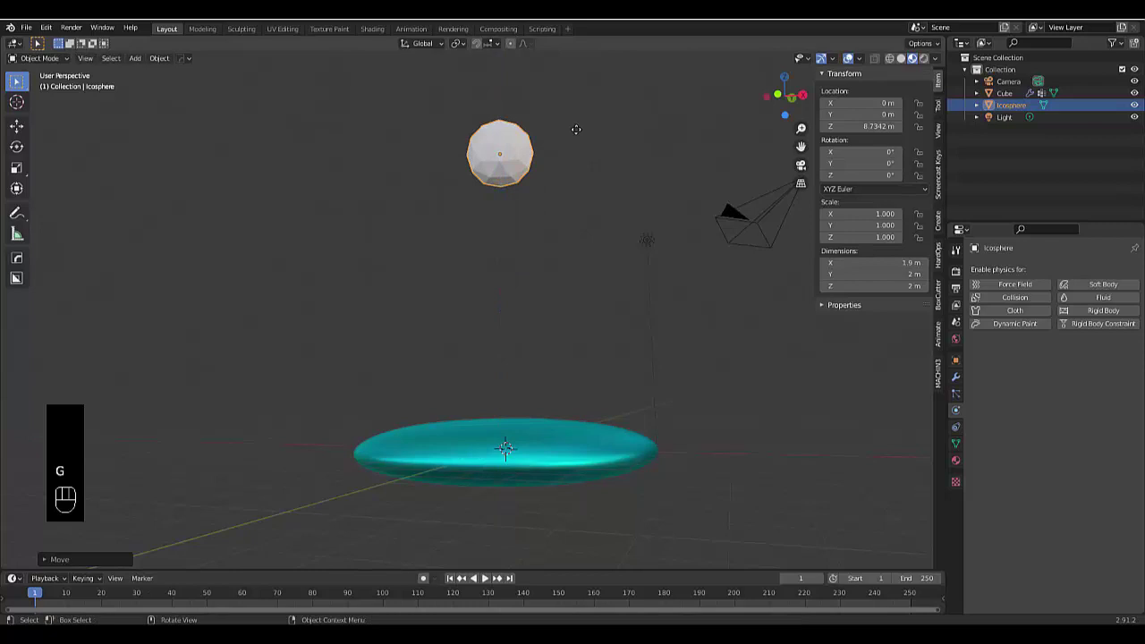
{"action": "left_click", "coordinate": [1020, 298]}
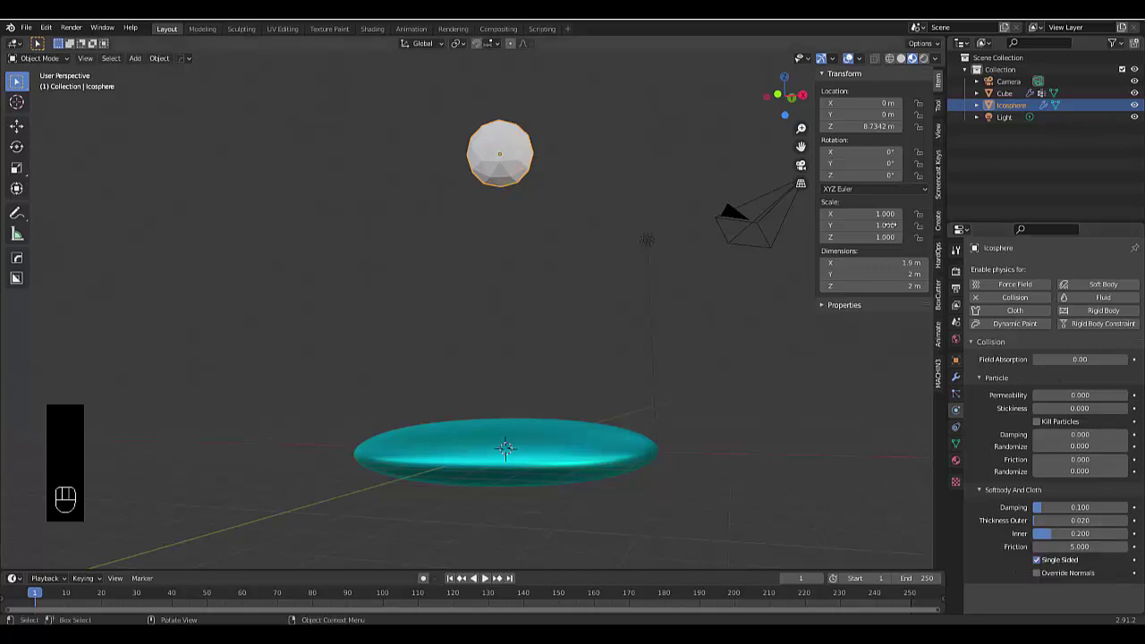
Step: Show render visibility toggles in the outliner filter and toggle the icosphere's render visibility
{"action": "left_click", "coordinate": [1116, 47]}
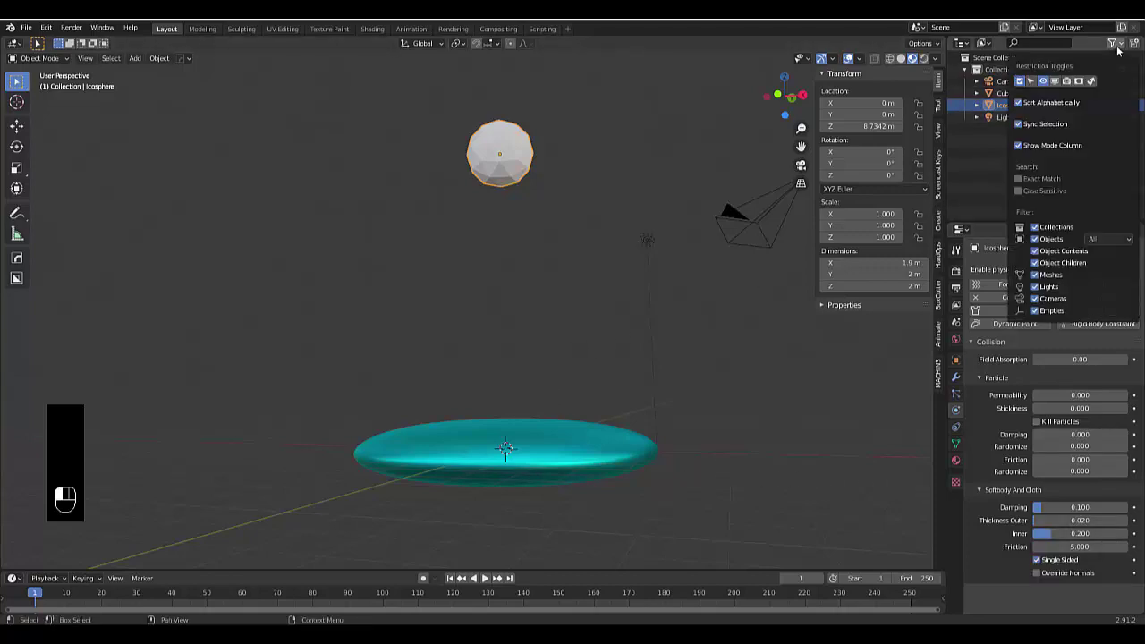
{"action": "left_click", "coordinate": [1066, 81]}
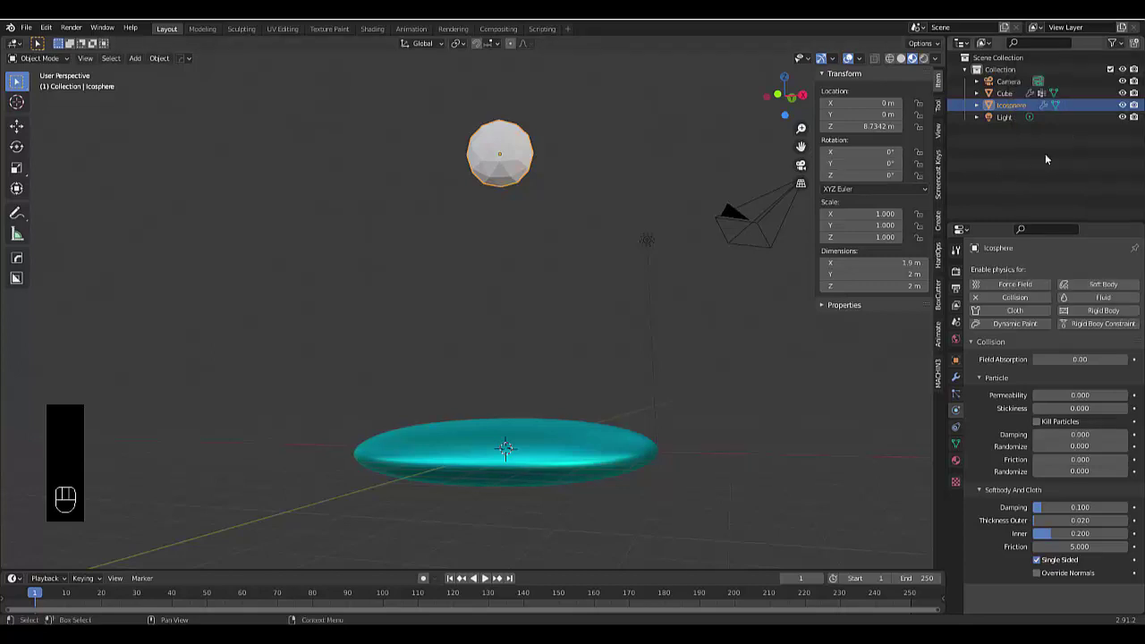
{"action": "left_click", "coordinate": [1135, 105]}
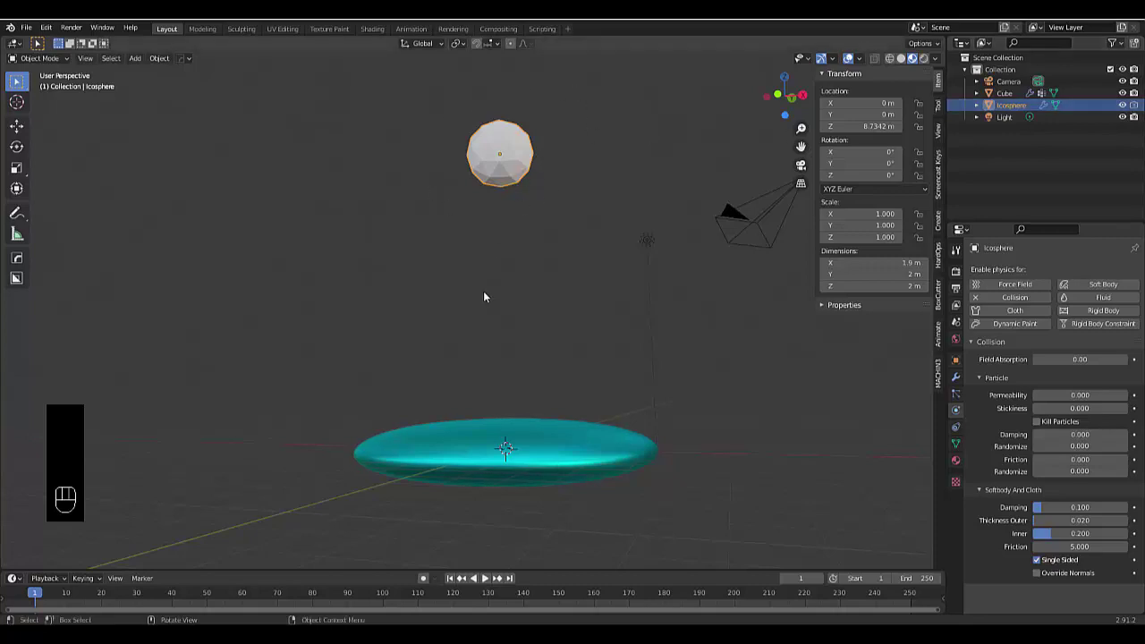
{"action": "middle_click_drag", "start_coordinate": [483, 297], "coordinate": [477, 350]}
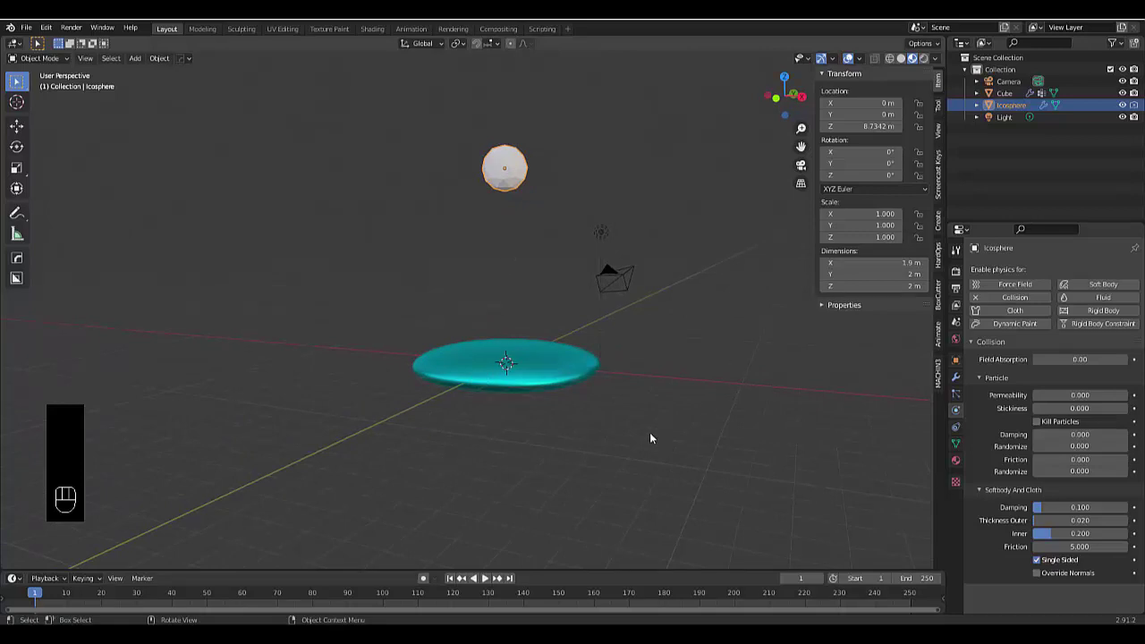
Step: Keyframe the icosphere's location, rotation and scale at its raised position, then go to frame 50
{"action": "key", "text": "i"}
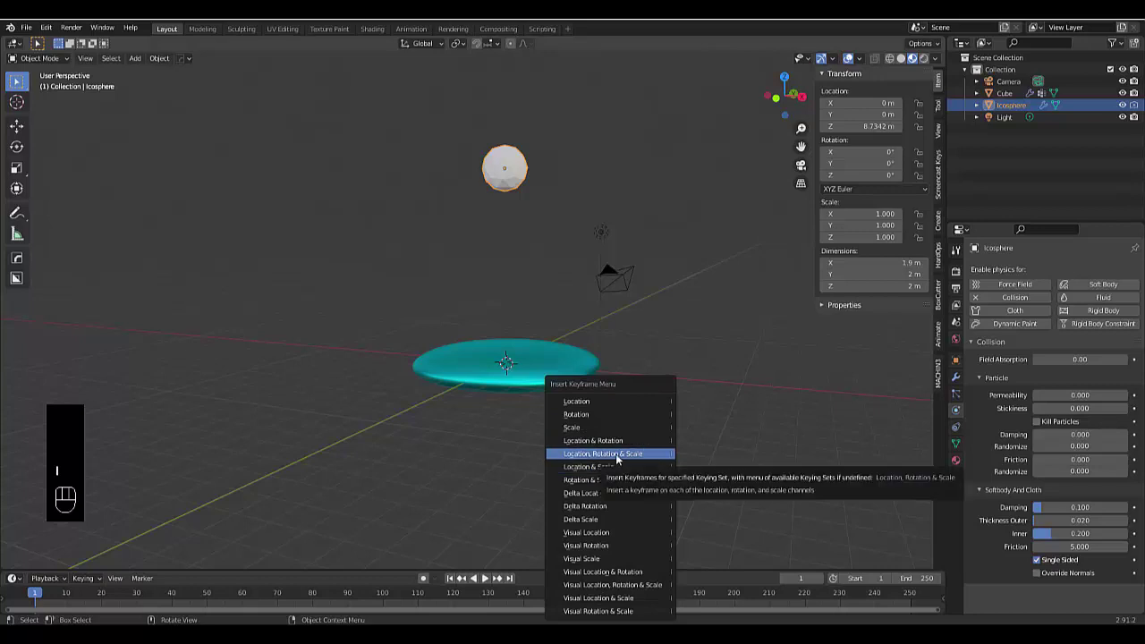
{"action": "left_click", "coordinate": [616, 454]}
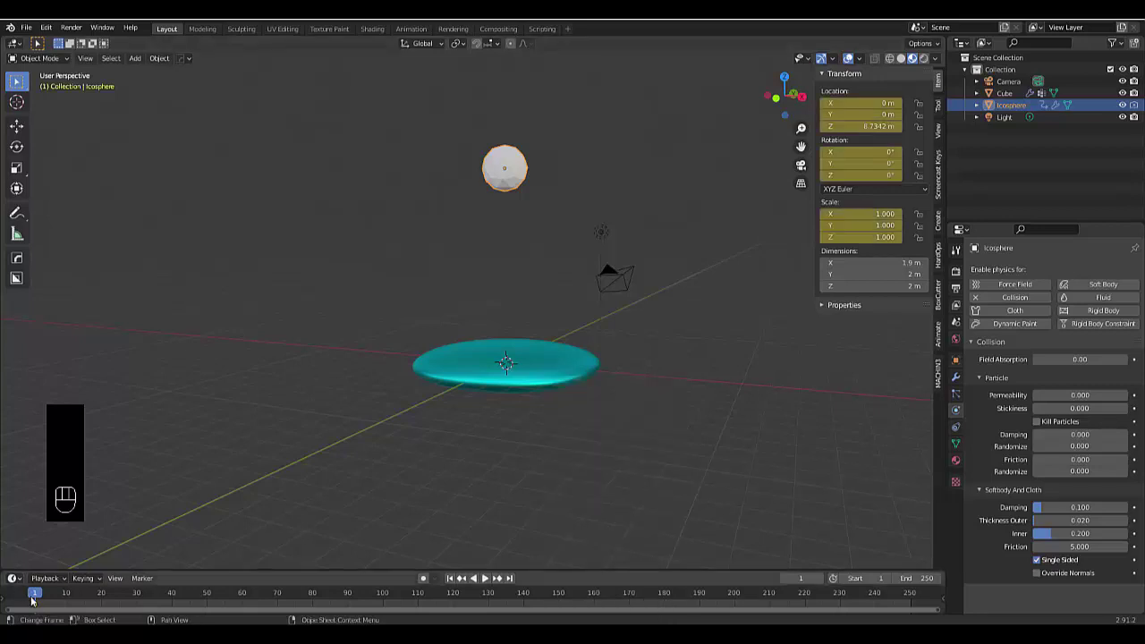
{"action": "left_click_drag", "start_coordinate": [33, 600], "coordinate": [209, 606]}
Step: At frame 50, lower the icosphere to Z -8.2297 m below the disc and keyframe it
{"action": "key", "text": "KP_1"}
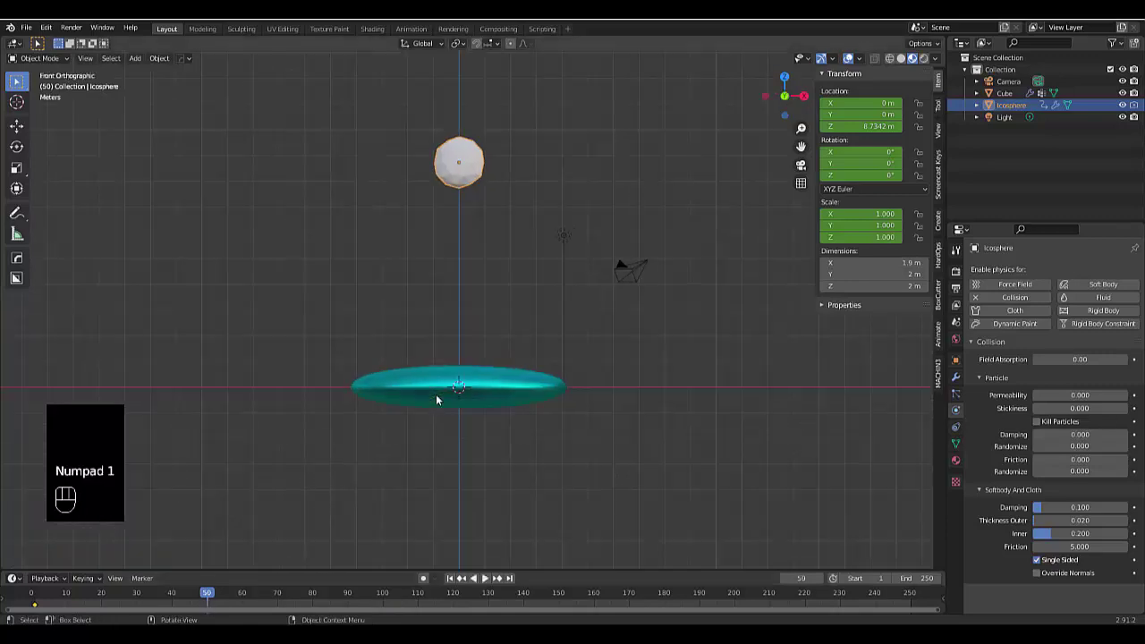
{"action": "scroll", "coordinate": [537, 259], "scroll_direction": "down", "scroll_amount": 3}
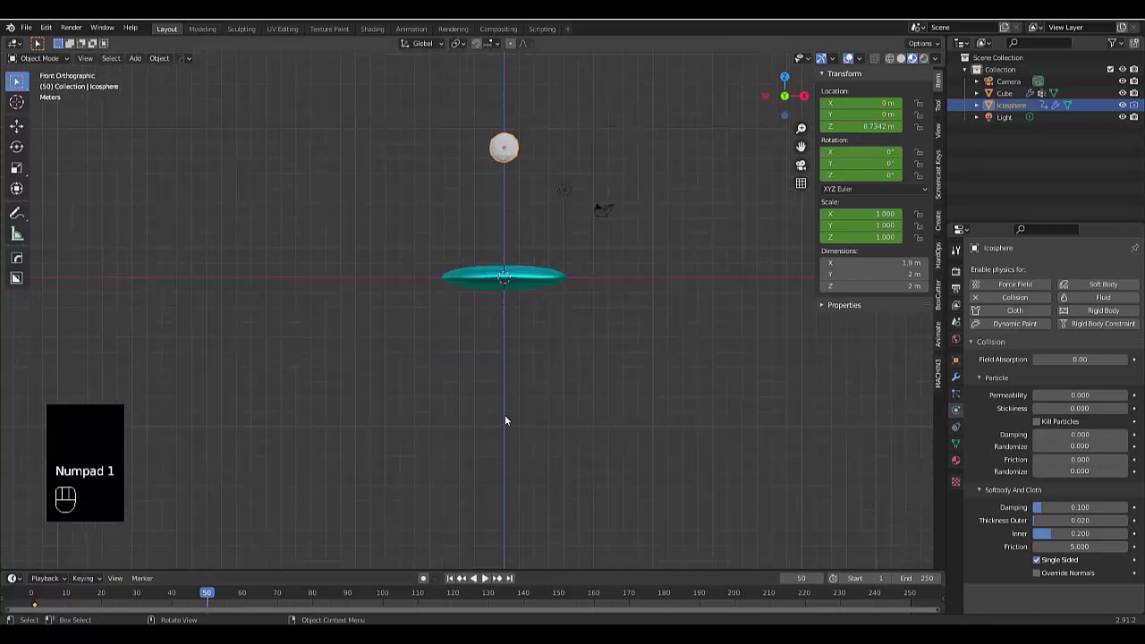
{"action": "scroll", "coordinate": [505, 414], "scroll_direction": "up", "scroll_amount": 1}
{"action": "key", "text": "g"}
{"action": "key", "text": "z"}
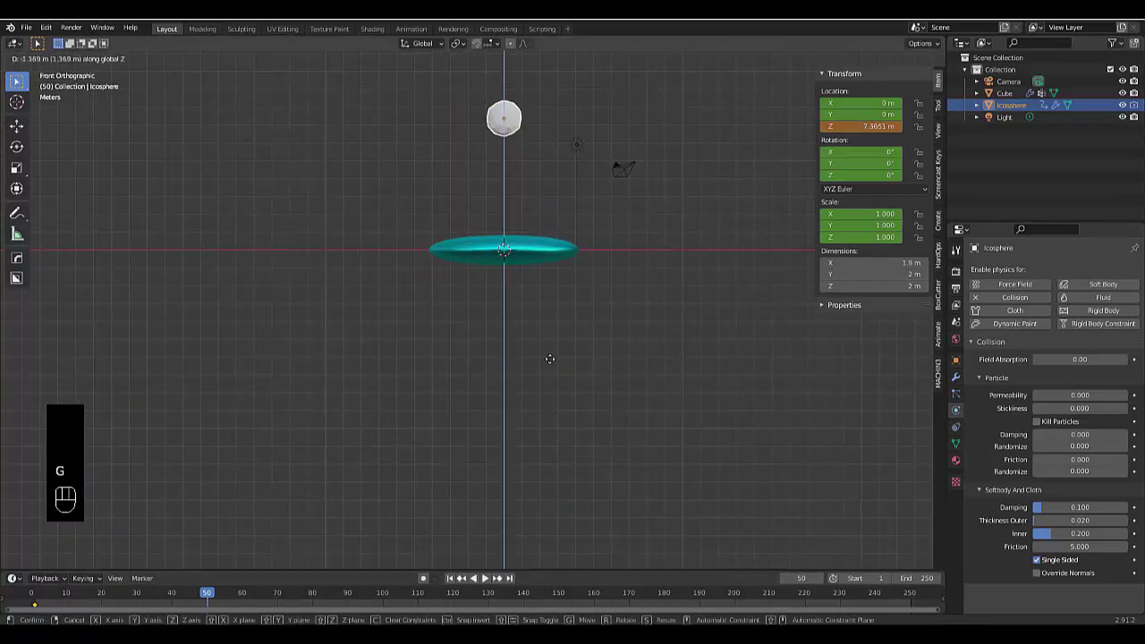
{"action": "left_click", "coordinate": [540, 99]}
{"action": "key", "text": "i"}
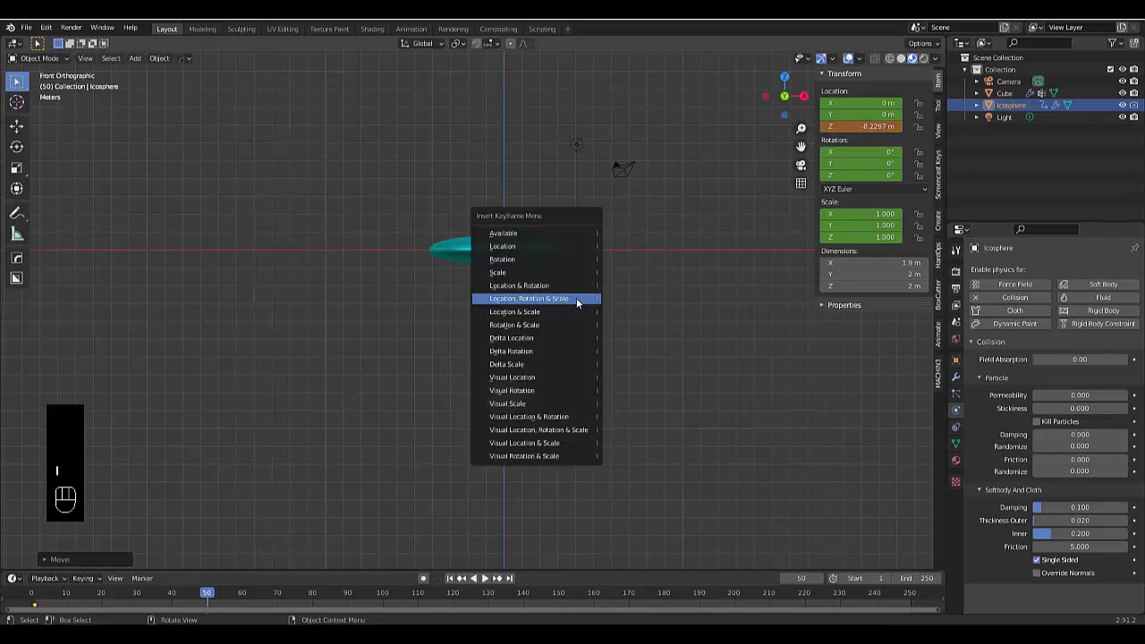
{"action": "left_click", "coordinate": [576, 298]}
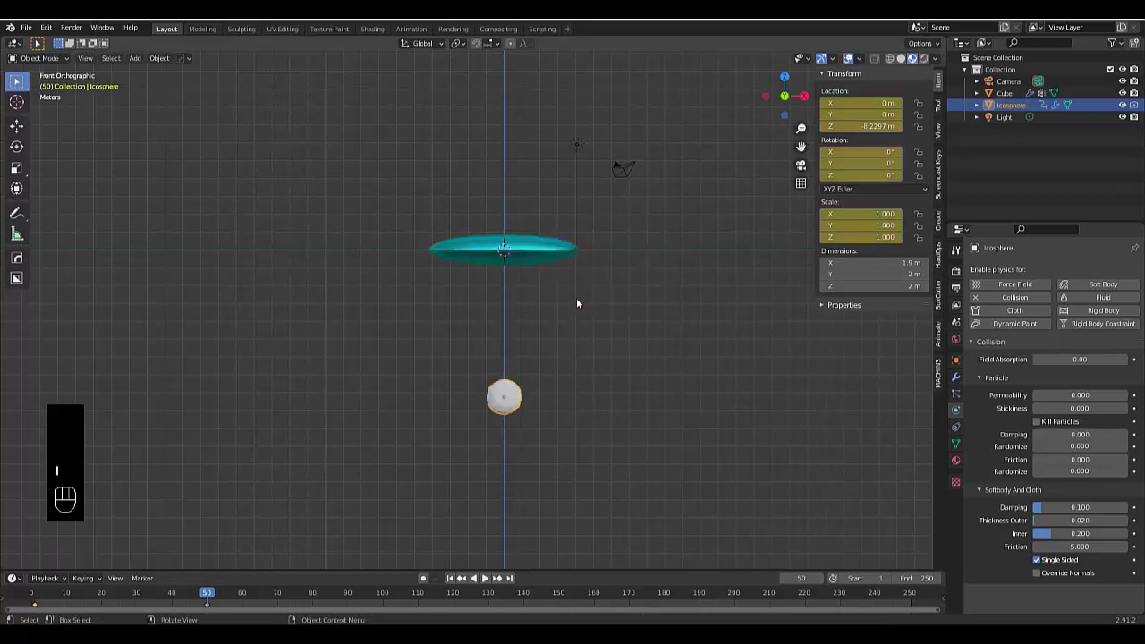
{"action": "middle_click_drag", "start_coordinate": [588, 286], "coordinate": [566, 239]}
{"action": "scroll", "coordinate": [560, 229], "scroll_direction": "up", "scroll_amount": 5}
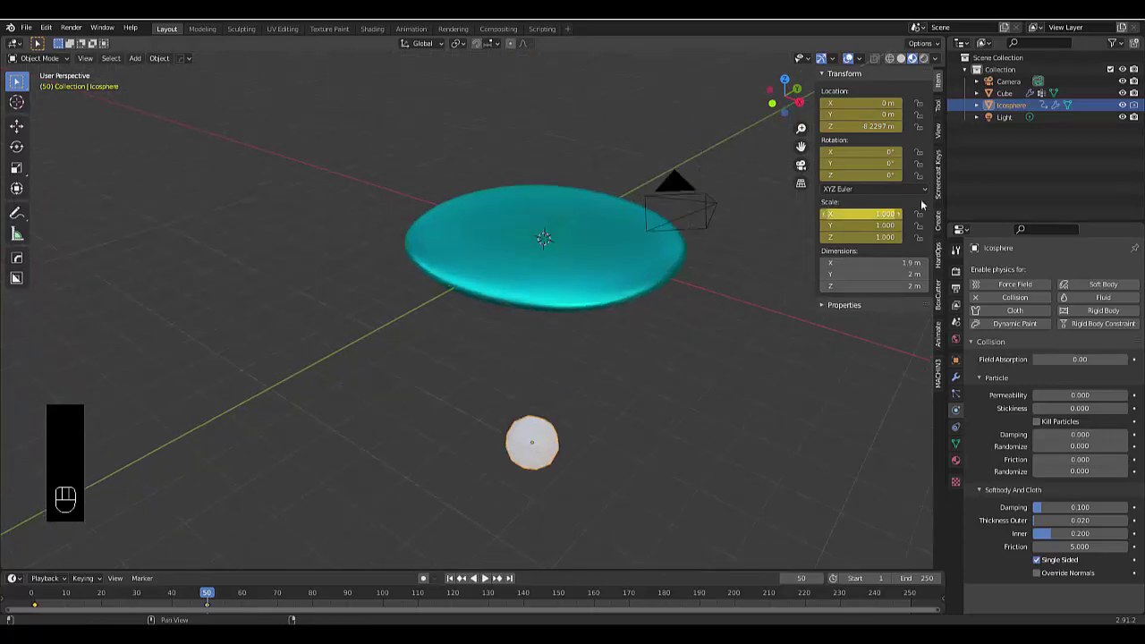
Step: Hide the icosphere, rewind to frame 1 and play the disc ripple animation to frame 152
{"action": "left_click", "coordinate": [1124, 105]}
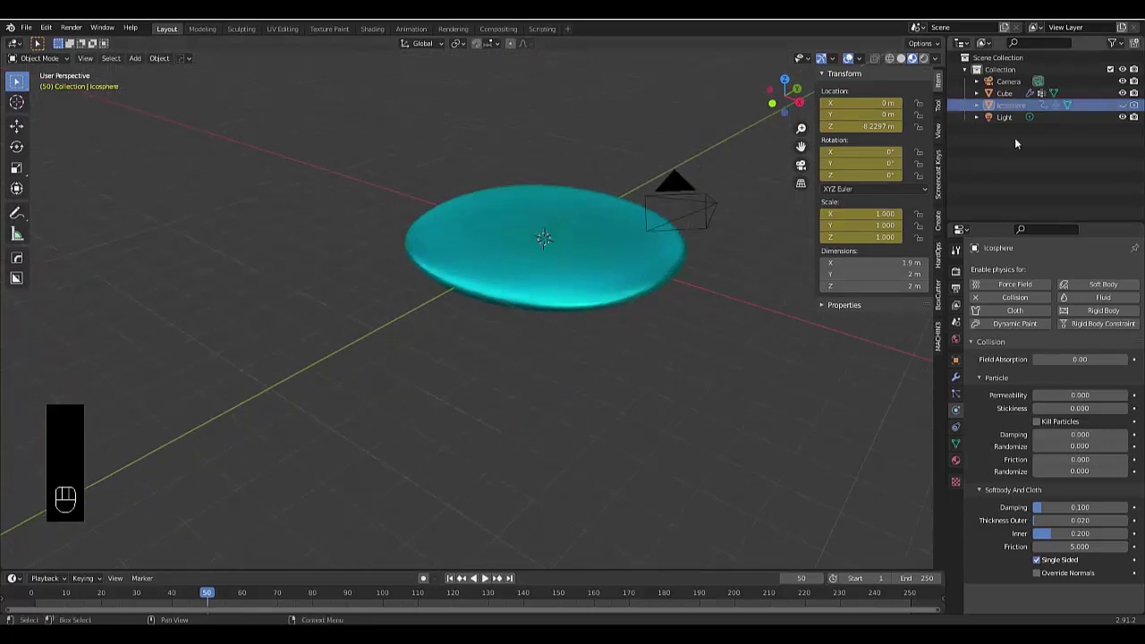
{"action": "left_click", "coordinate": [450, 578]}
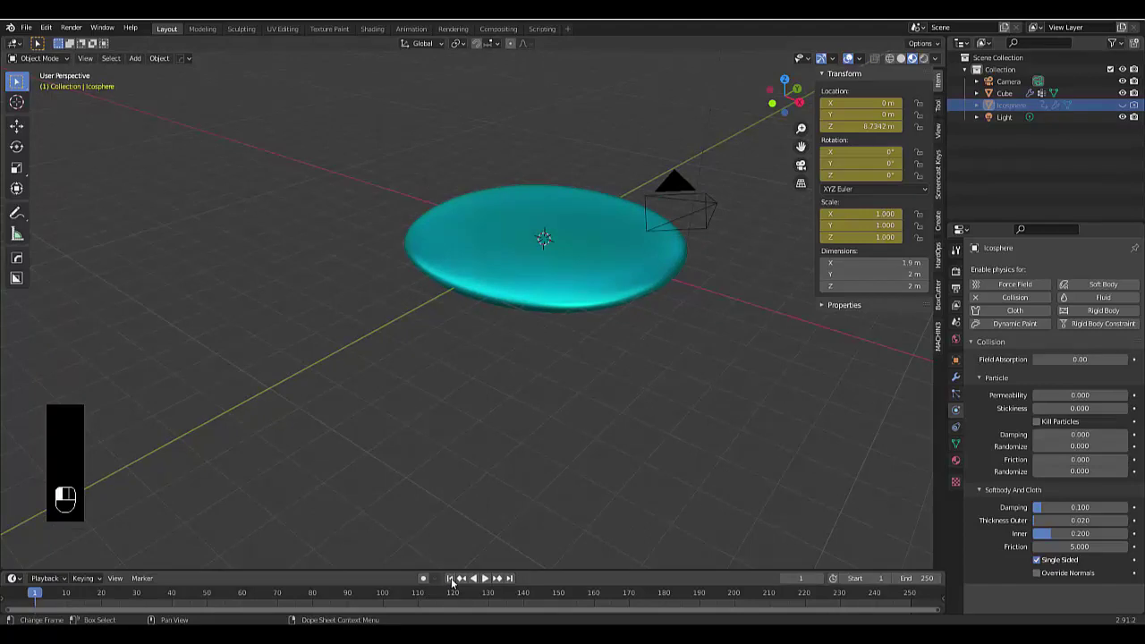
{"action": "middle_click_drag", "start_coordinate": [453, 411], "coordinate": [559, 379]}
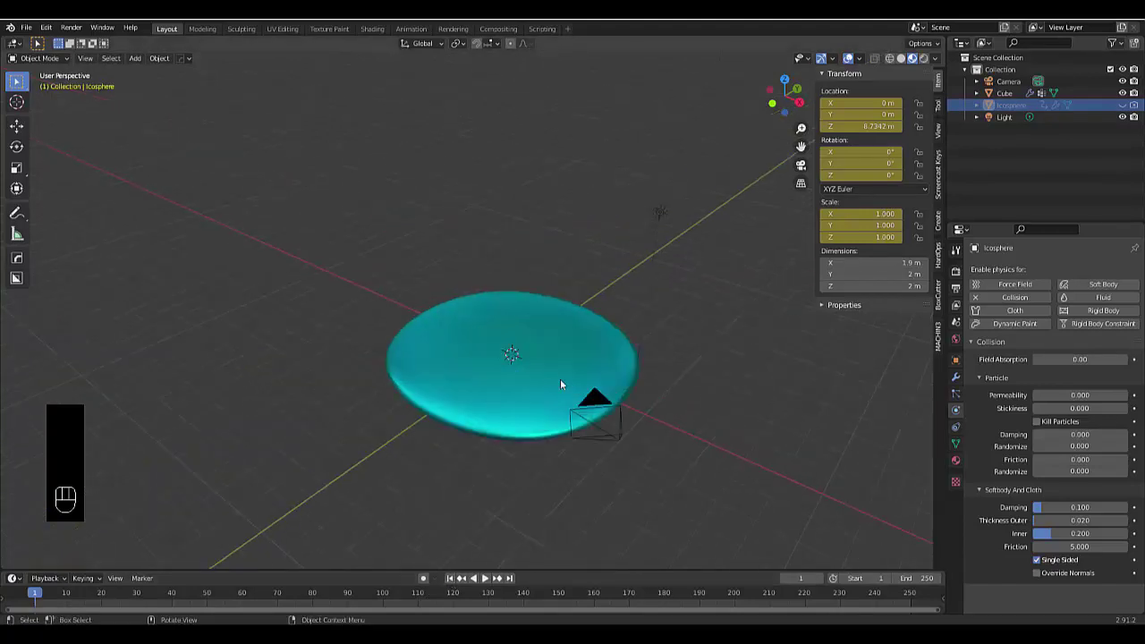
{"action": "key", "text": "space"}
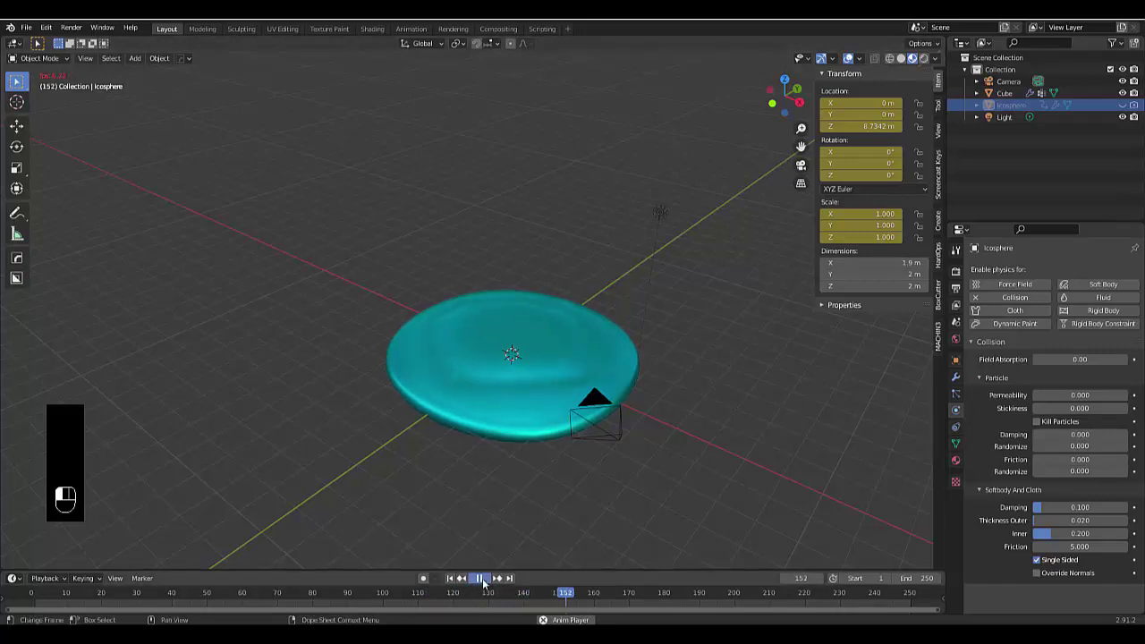
Step: Keyframe the icosphere at frame 1 left of the disc, at X -8.4765 m, Z 3.7017 m
{"action": "key", "text": "space"}
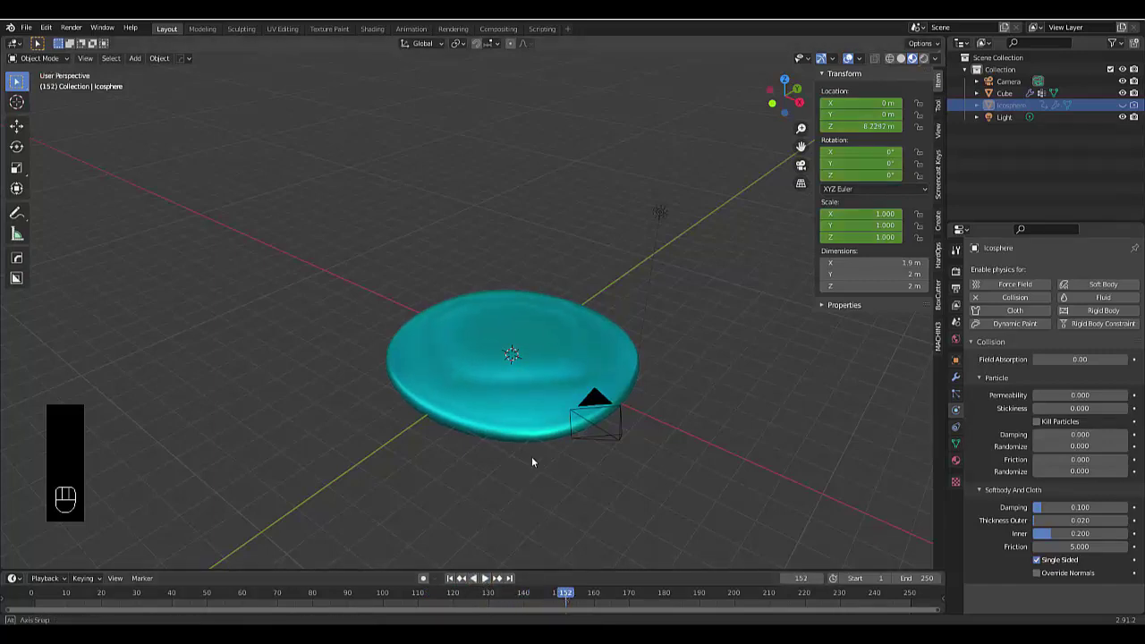
{"action": "middle_click_drag", "start_coordinate": [531, 456], "coordinate": [580, 468]}
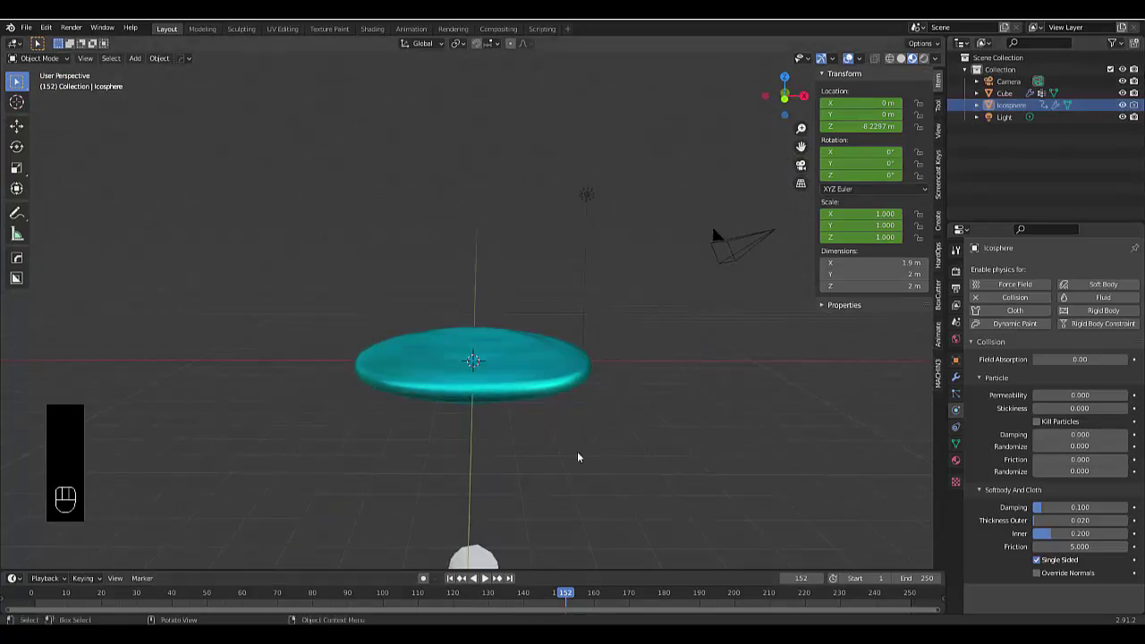
{"action": "left_click", "coordinate": [451, 578]}
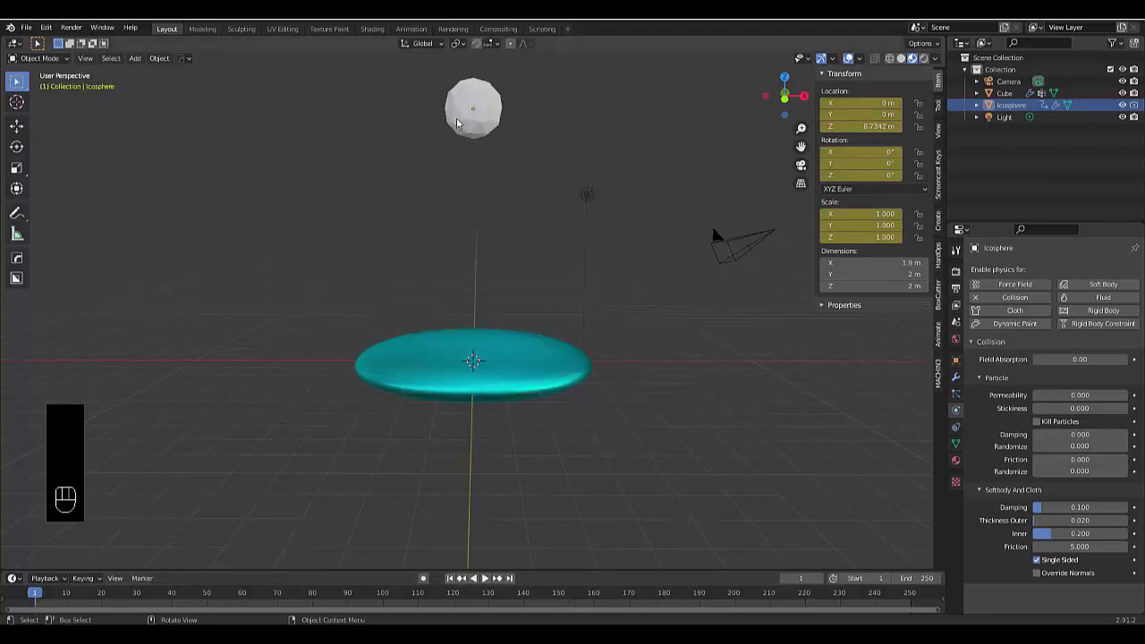
{"action": "key", "text": "g"}
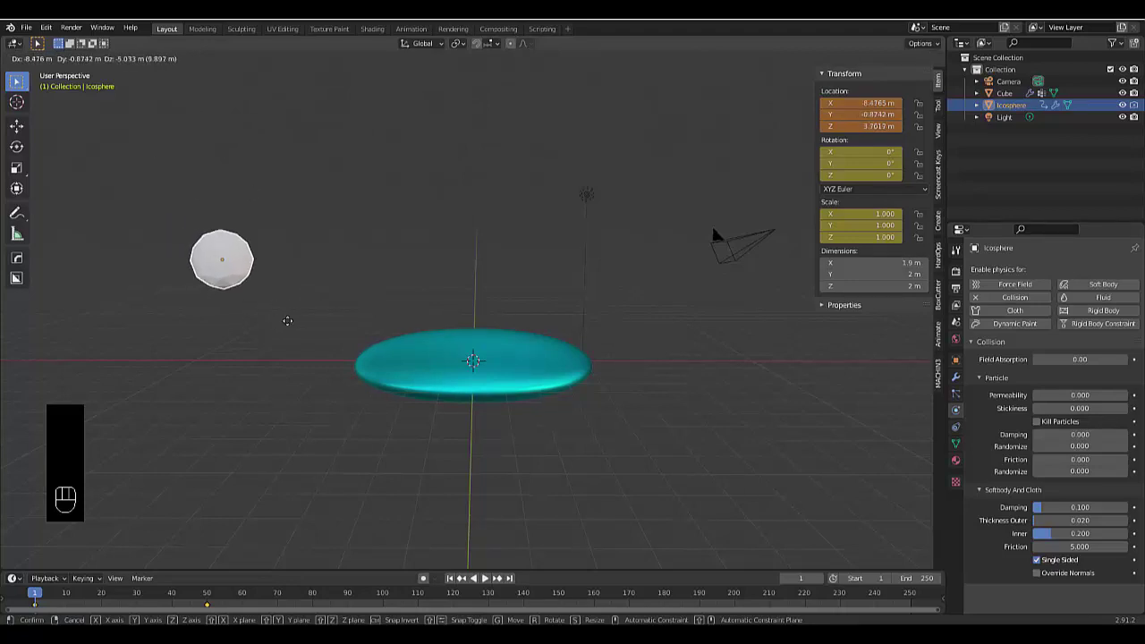
{"action": "left_click", "coordinate": [287, 320]}
{"action": "key", "text": "i"}
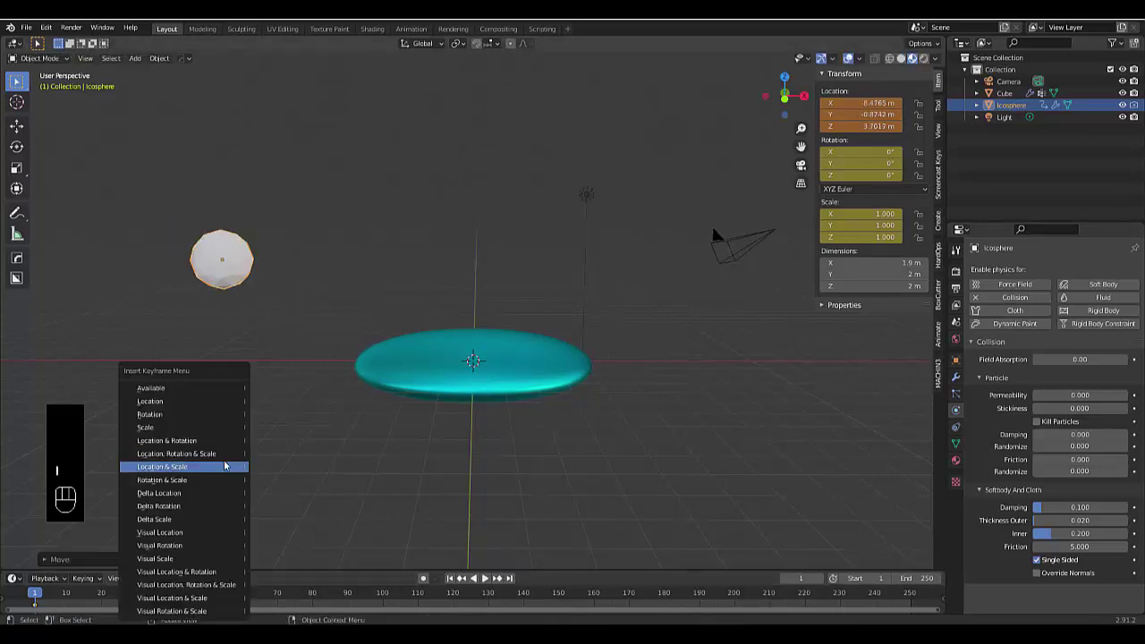
{"action": "left_click", "coordinate": [226, 453]}
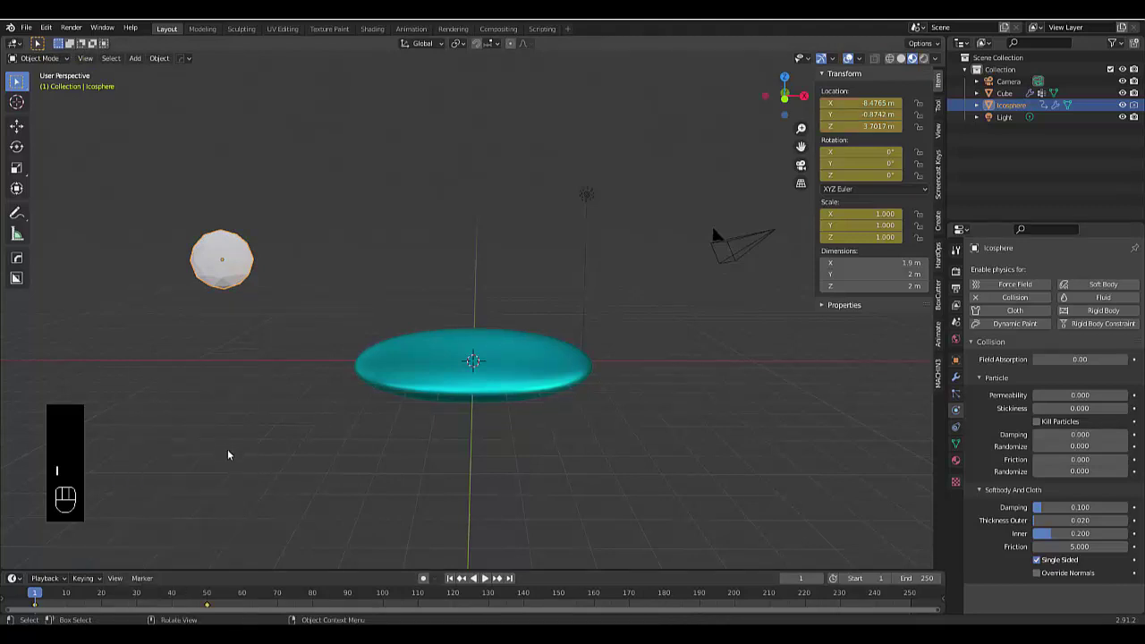
Step: Play the animation to check the sphere's path, then scrub back to frame 0
{"action": "key", "text": "space"}
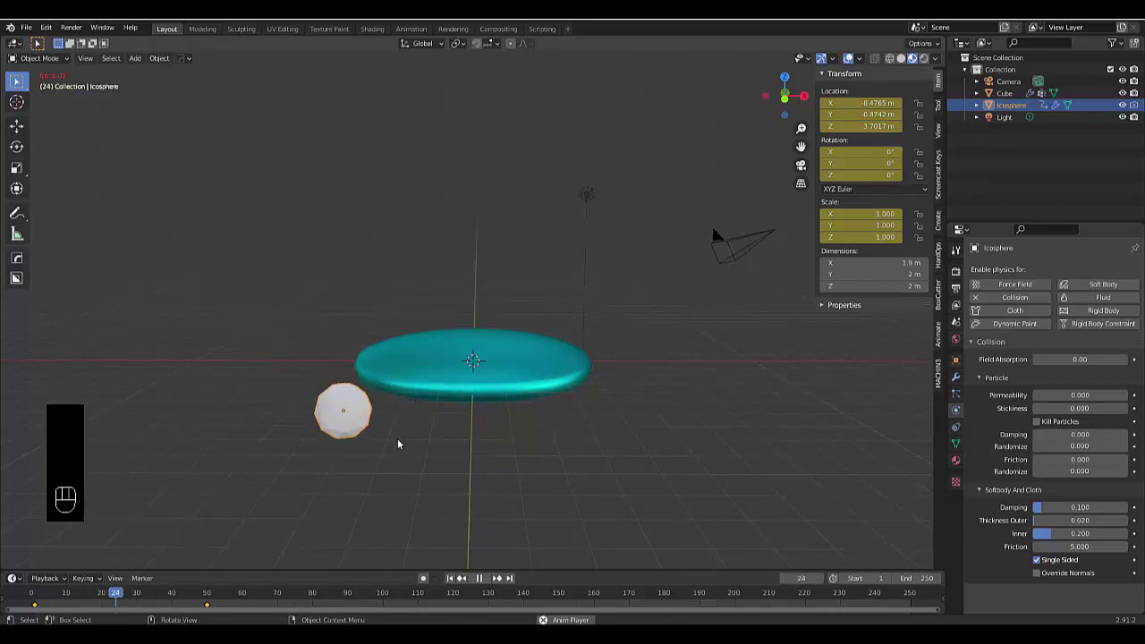
{"action": "key", "text": "space"}
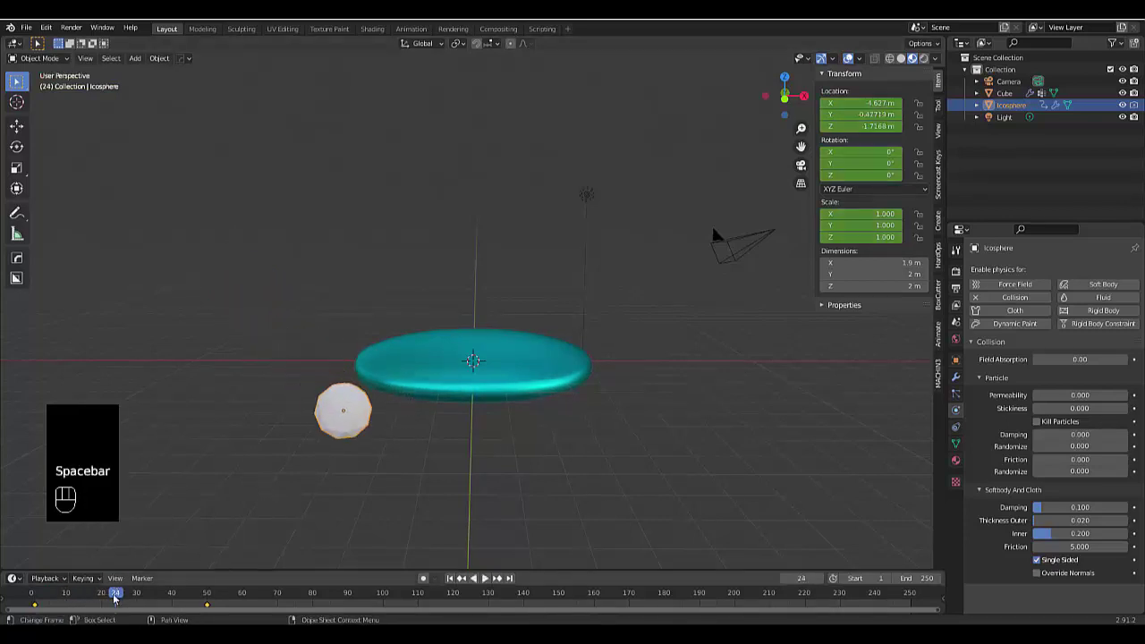
{"action": "left_click_drag", "start_coordinate": [114, 599], "coordinate": [31, 598]}
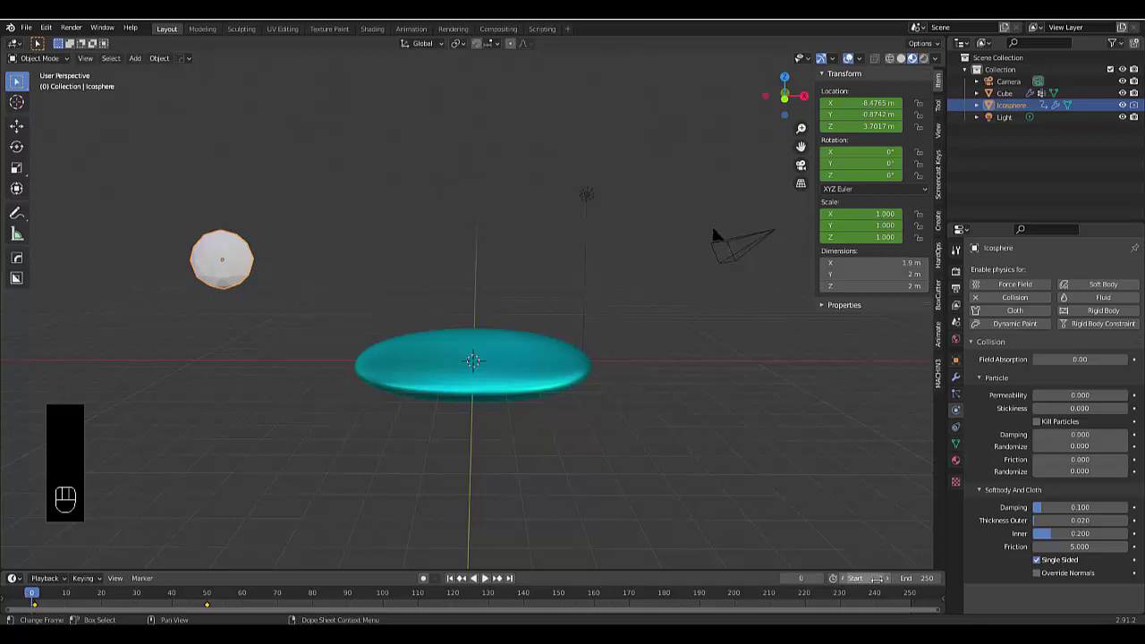
Step: Re-keyframe the icosphere at frame 1 up-right at X 6.7724 m, Z 6.3473 m, then play
{"action": "left_click", "coordinate": [450, 578]}
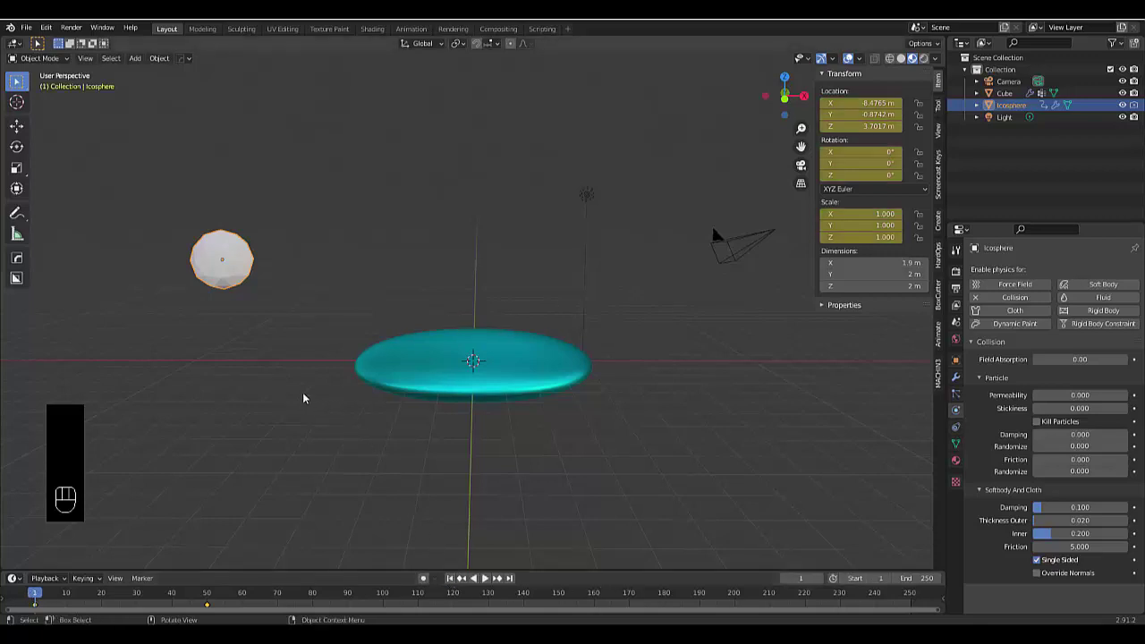
{"action": "key", "text": "g"}
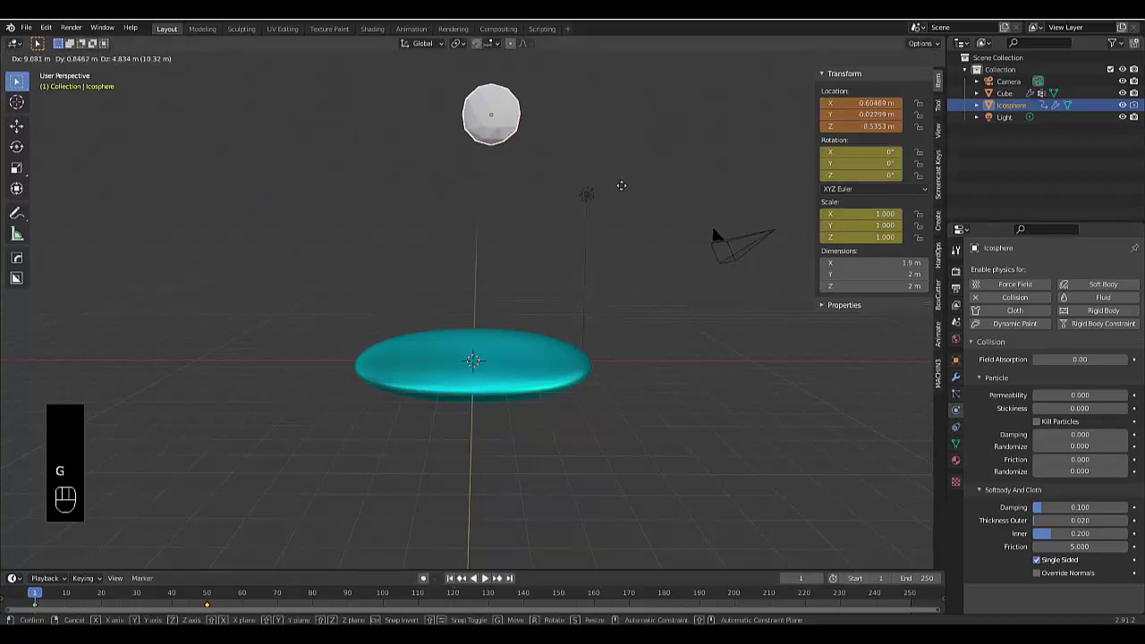
{"action": "left_click", "coordinate": [709, 247]}
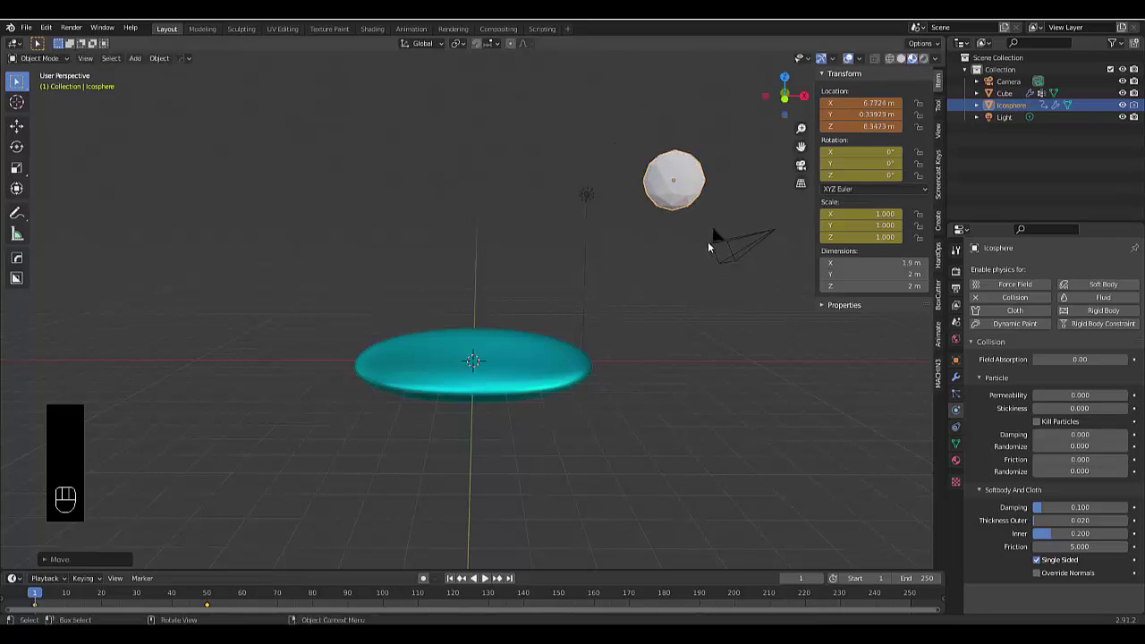
{"action": "key", "text": "i"}
{"action": "left_click", "coordinate": [524, 404]}
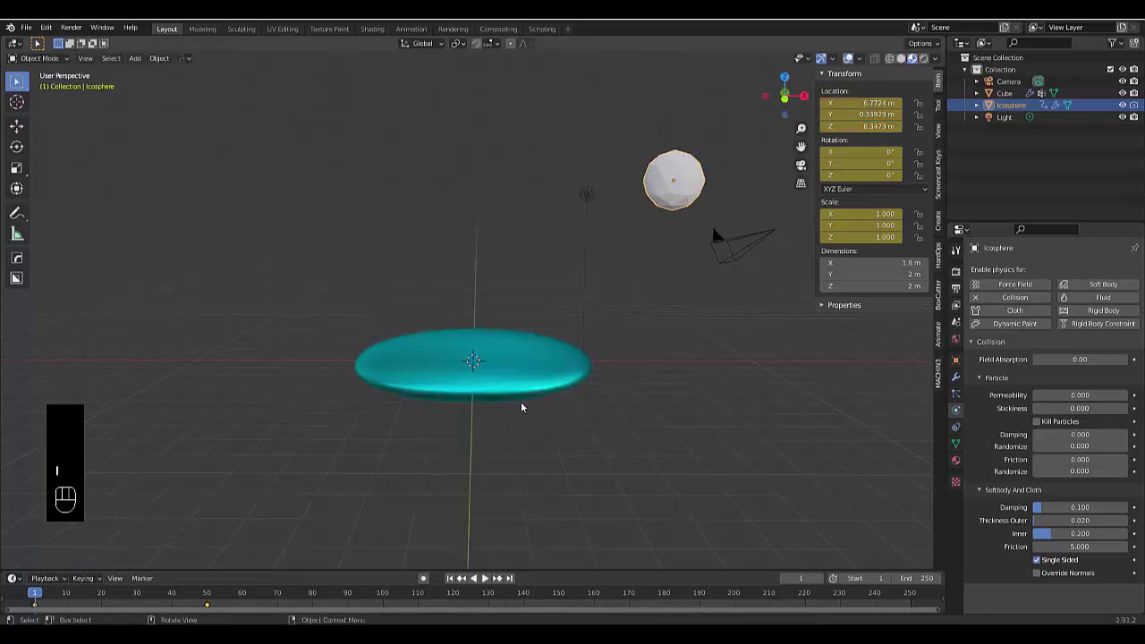
{"action": "key", "text": "space"}
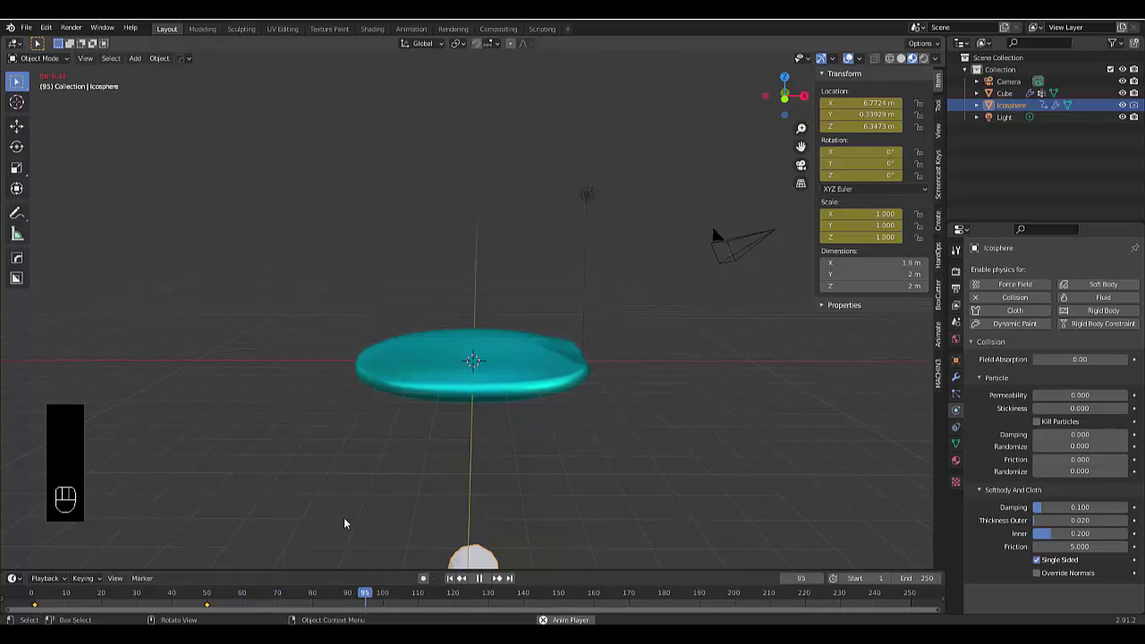
Step: Duplicate the icosphere as Icosphere.001 above the disc centre (X 0.022628 m), keyframe it at frame 1, then play
{"action": "left_click", "coordinate": [480, 577]}
{"action": "left_click", "coordinate": [452, 579]}
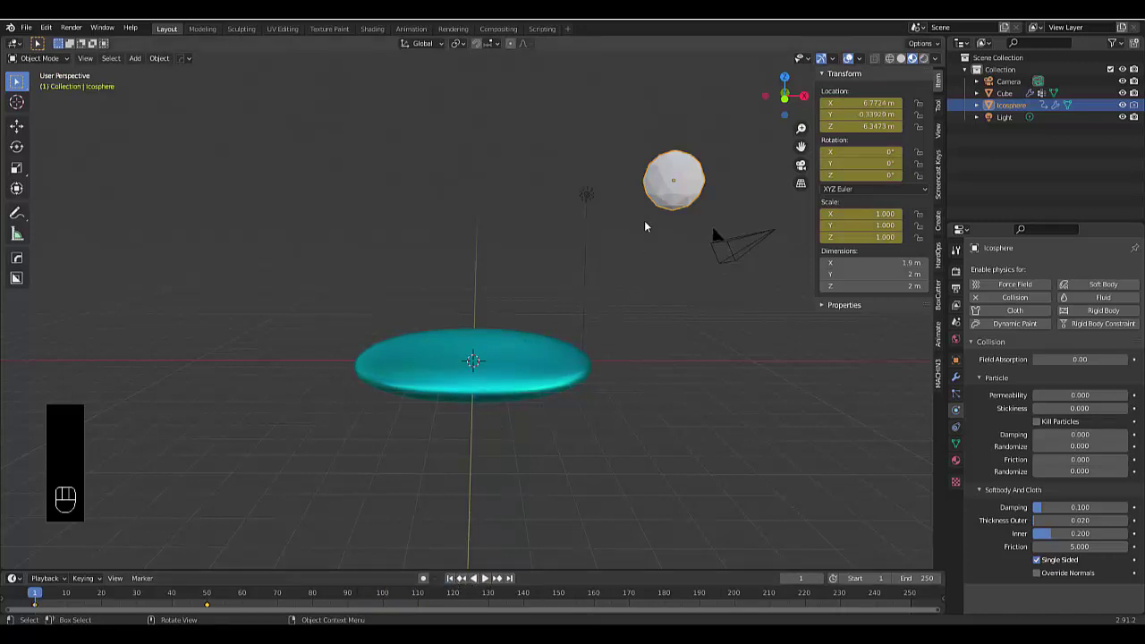
{"action": "key", "text": "shift+d"}
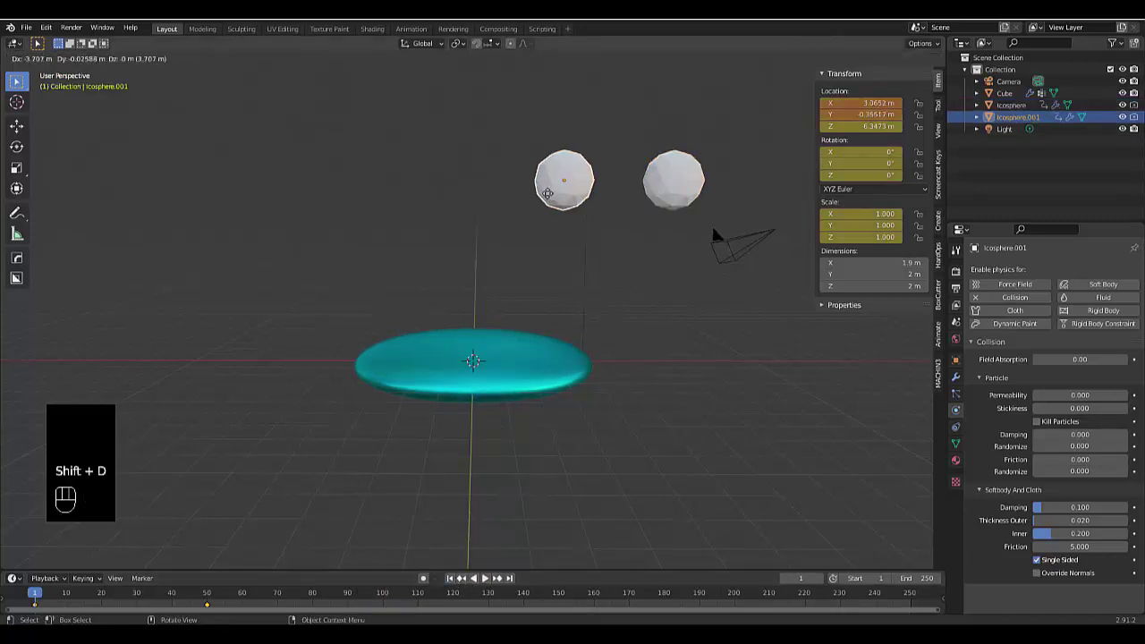
{"action": "key", "text": "z"}
{"action": "key", "text": "x"}
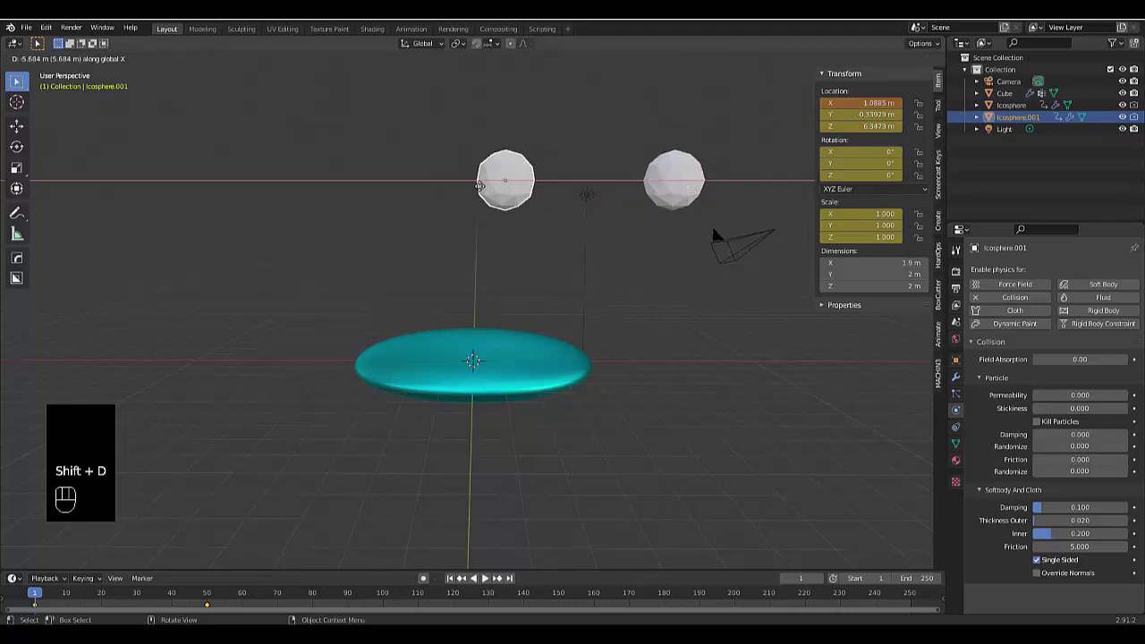
{"action": "left_click", "coordinate": [459, 193]}
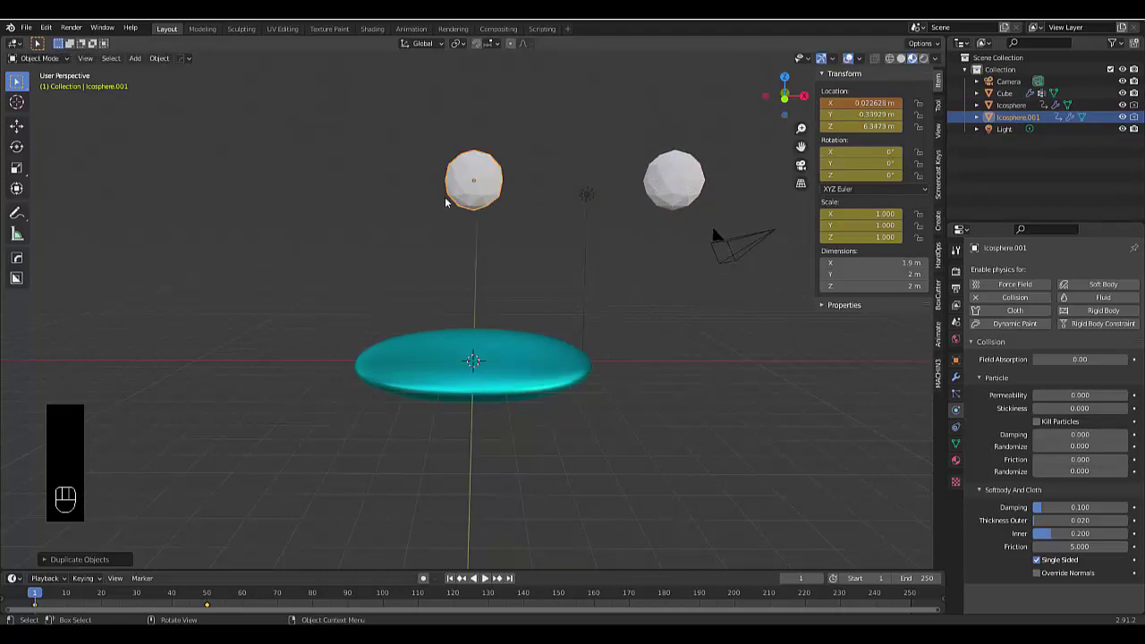
{"action": "key", "text": "i"}
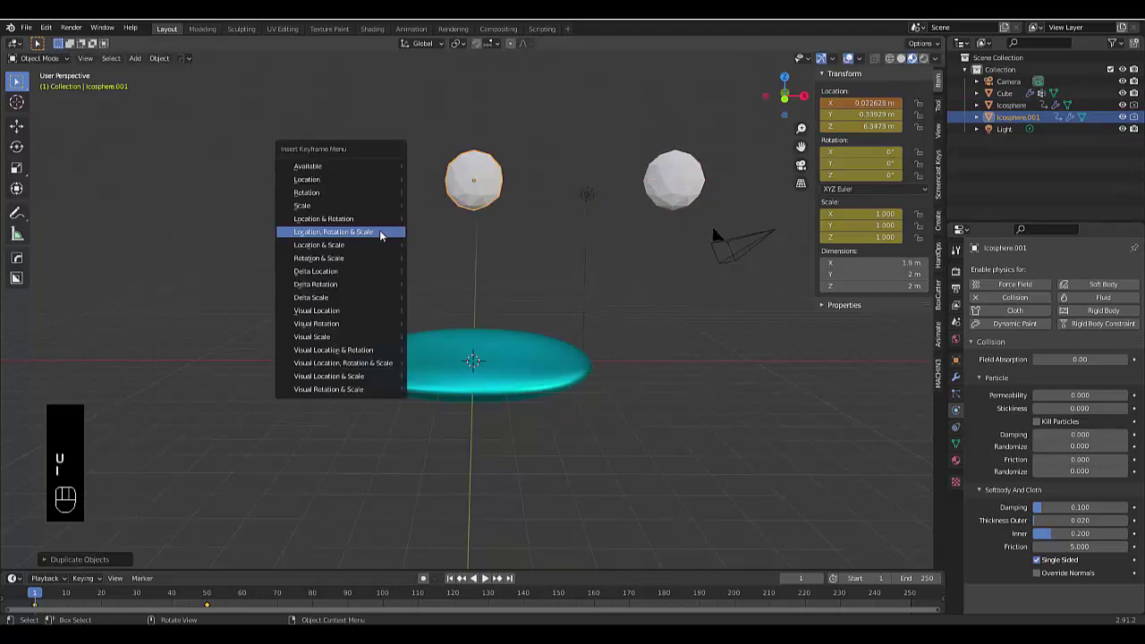
{"action": "left_click", "coordinate": [383, 236]}
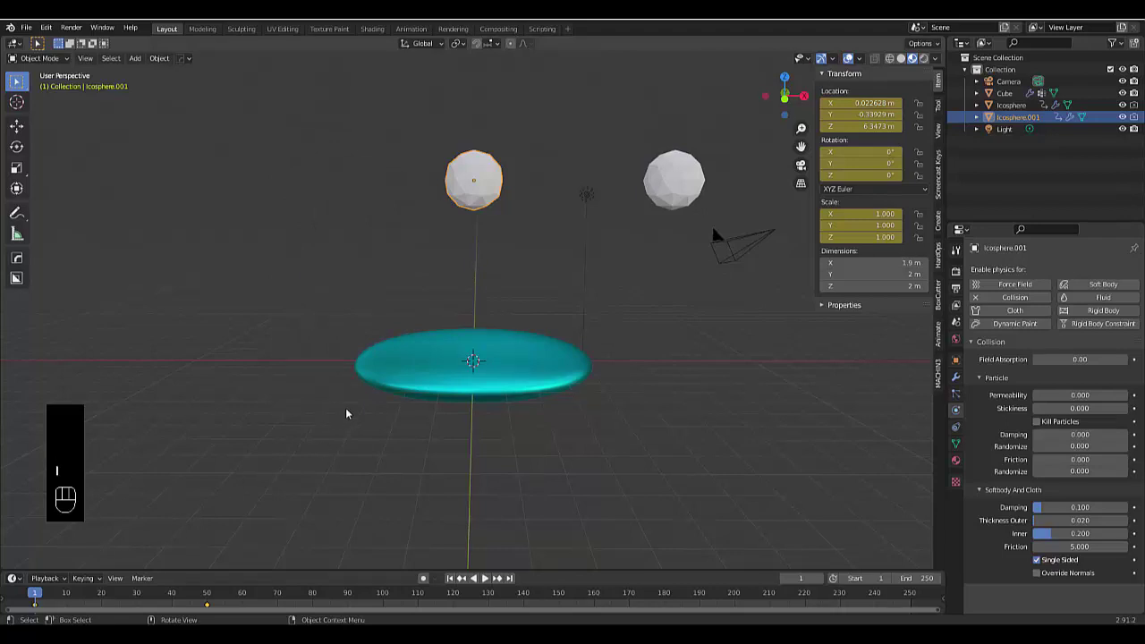
{"action": "key", "text": "space"}
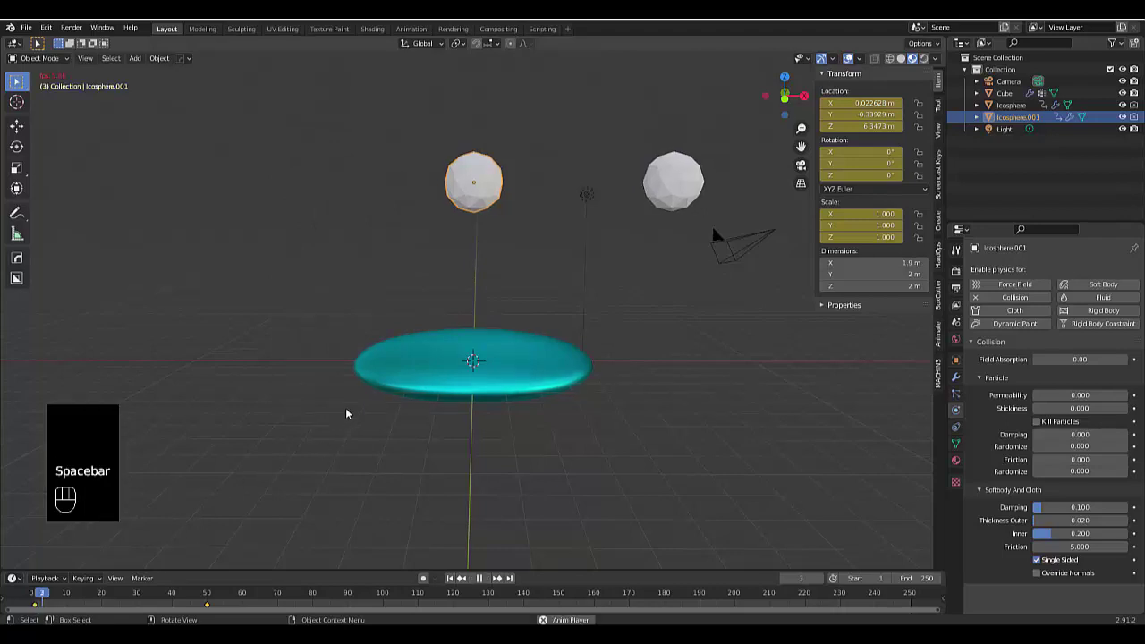